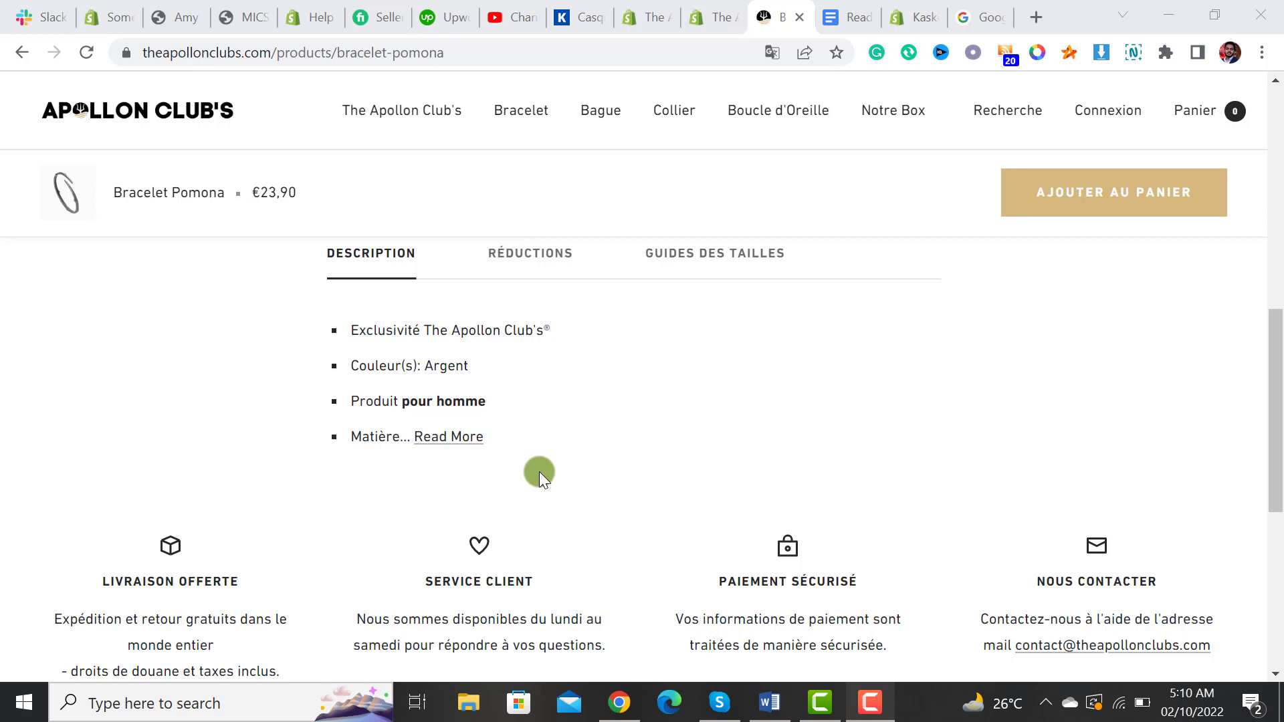
Expand the Bracelet Pomona description via its Read More link to show all details
left_click(448, 437)
scroll(602, 532, "down", 1)
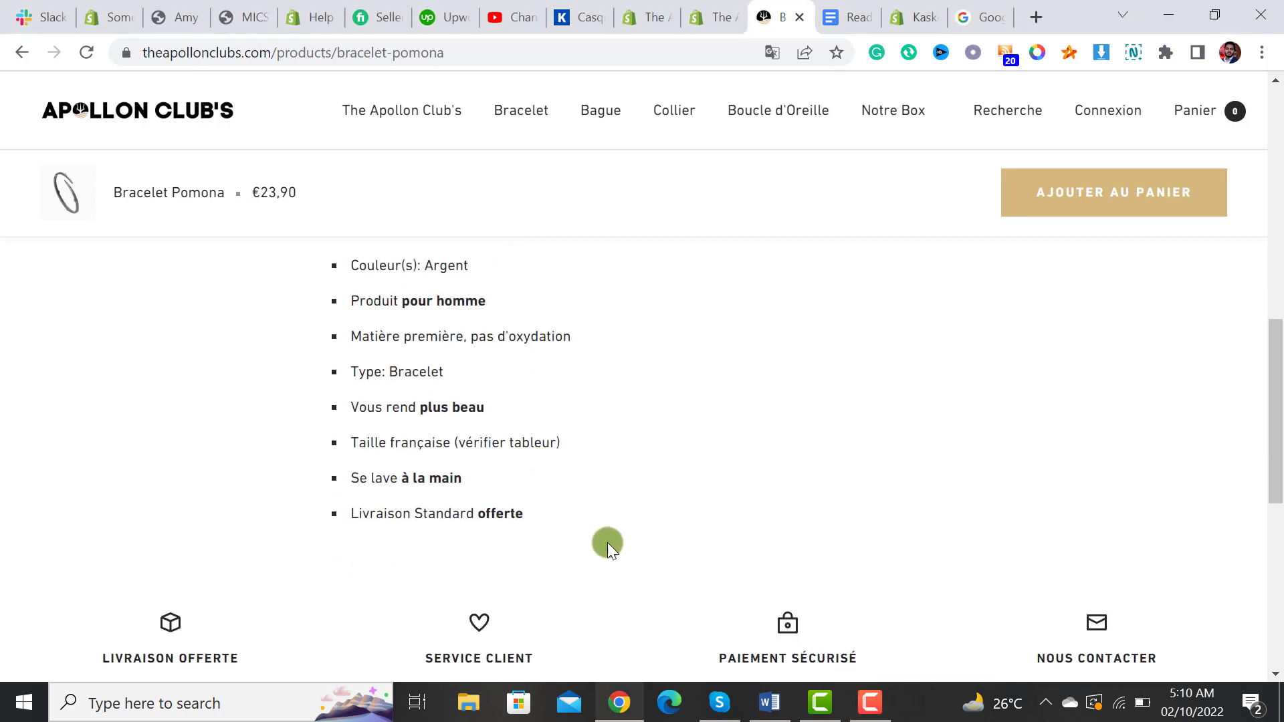
scroll(608, 543, "up", 1)
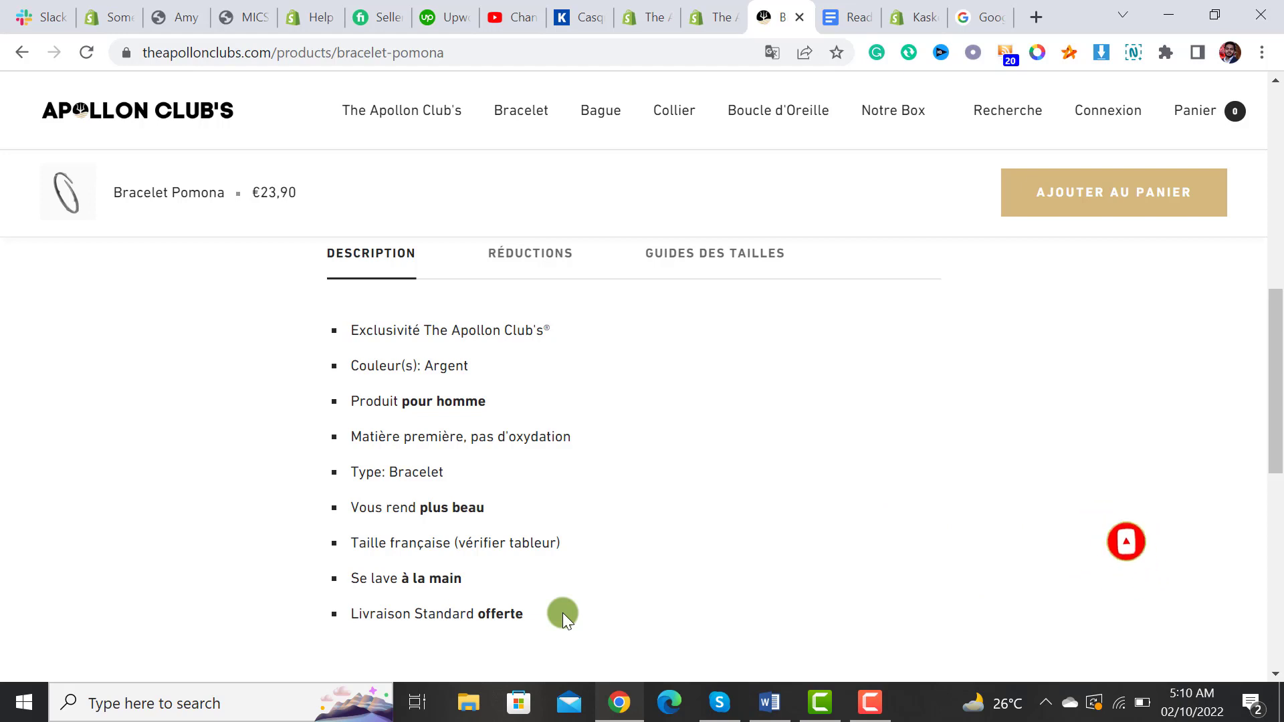
Bring up the live theme's theme.liquid in the code editor, then move to the Read More guide
left_click(647, 19)
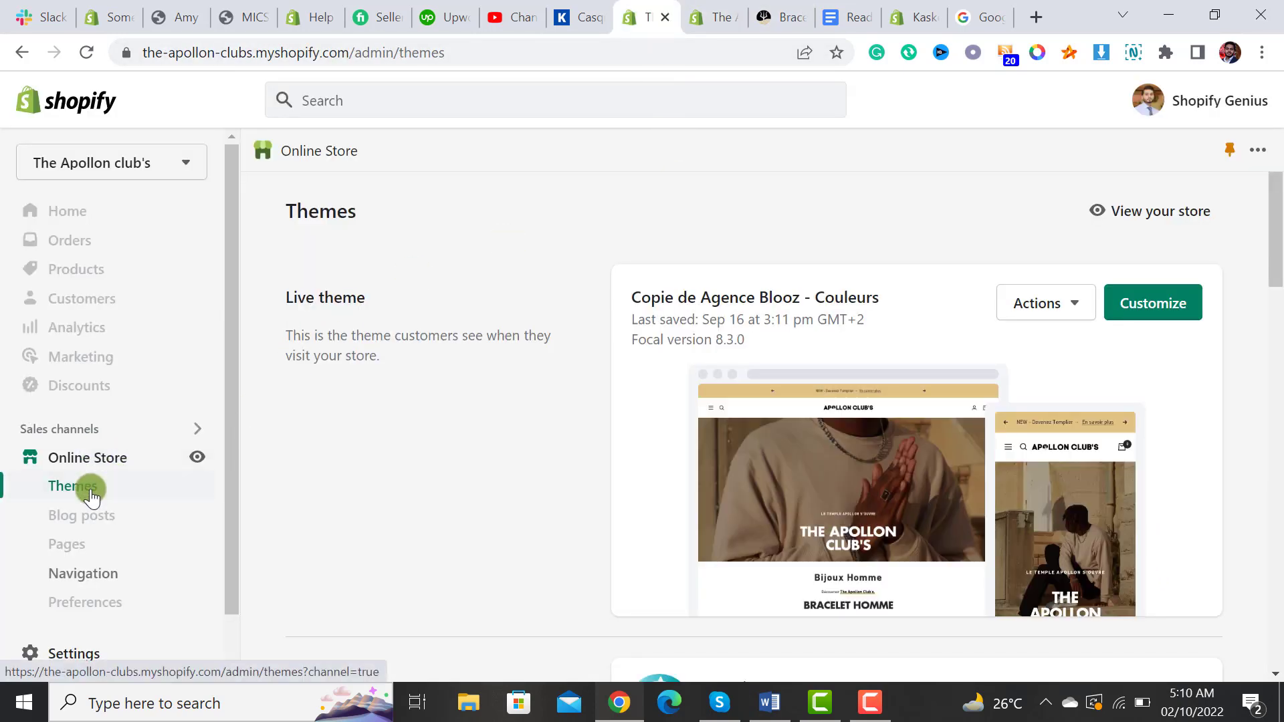
left_click(1059, 306)
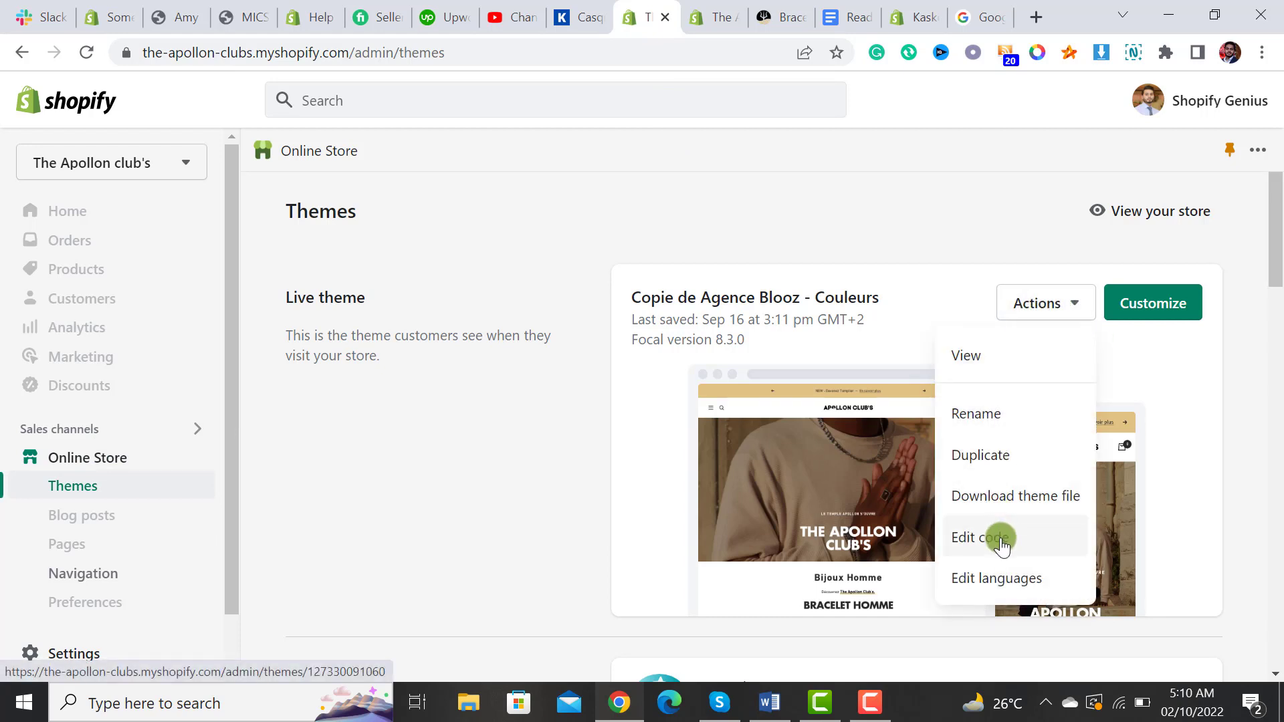
left_click(710, 14)
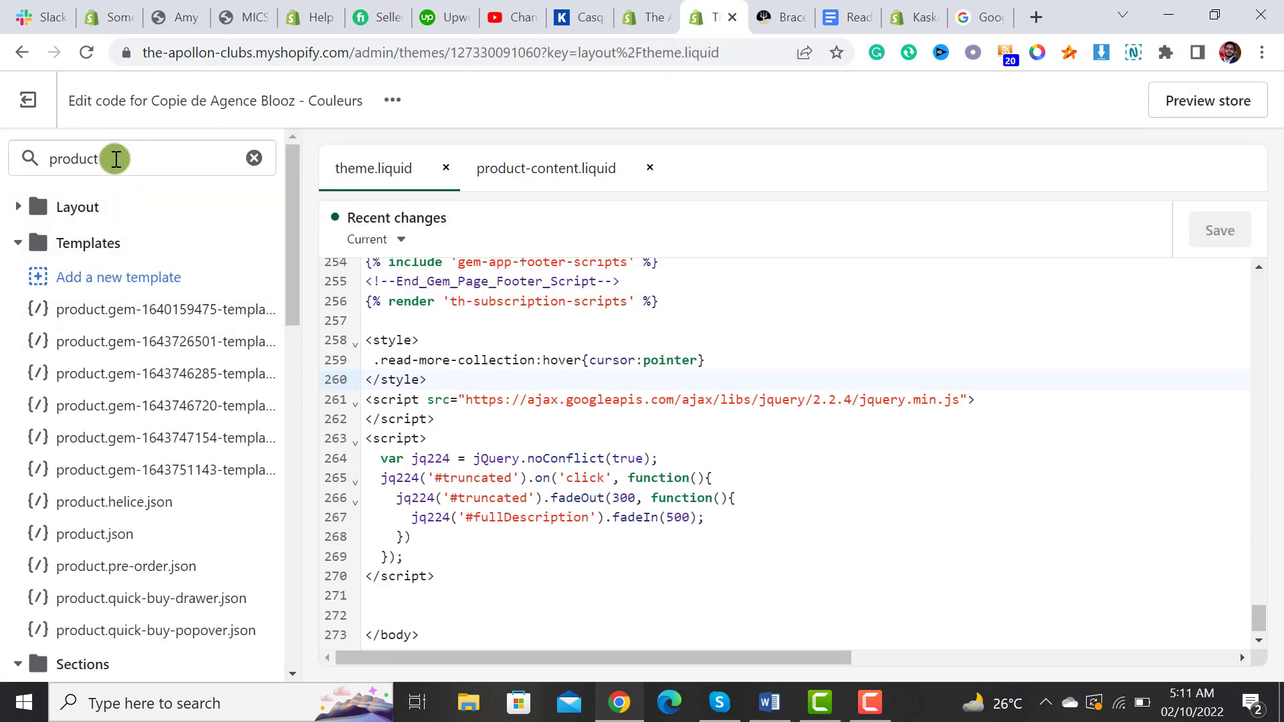
double_click(116, 159)
type("theme")
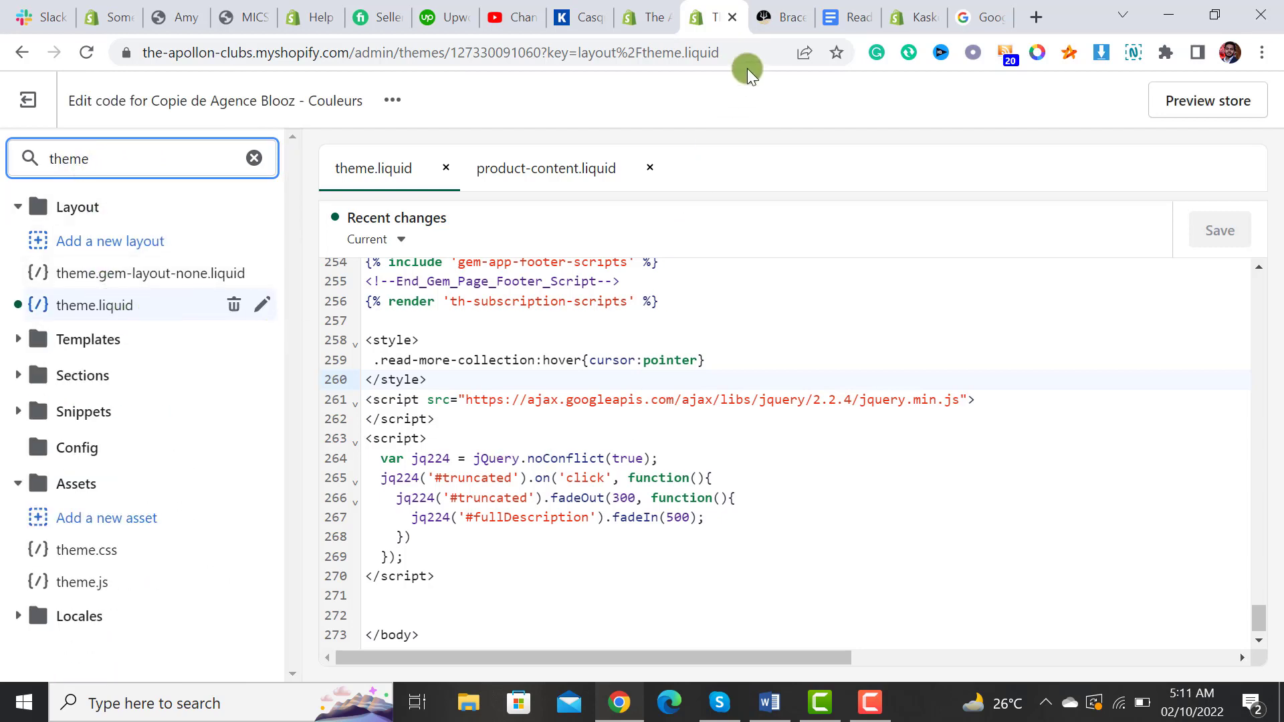
left_click(840, 10)
scroll(546, 316, "up", 3)
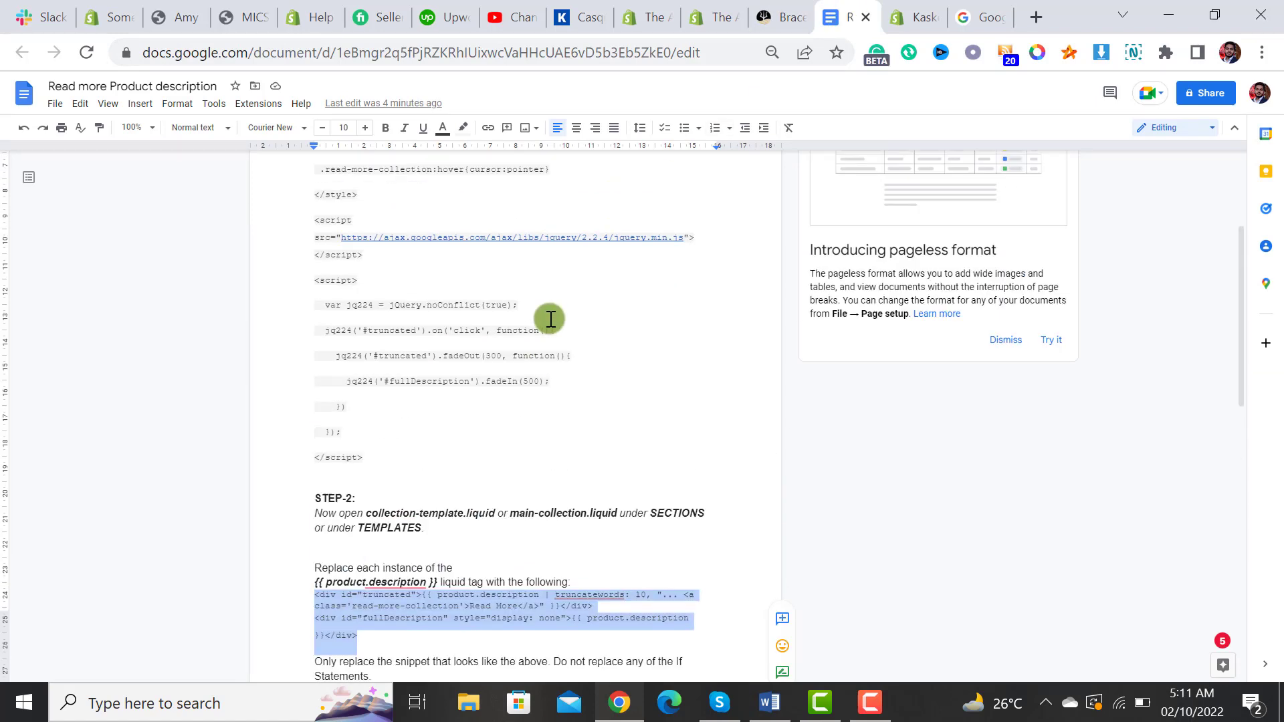
scroll(589, 472, "up", 2)
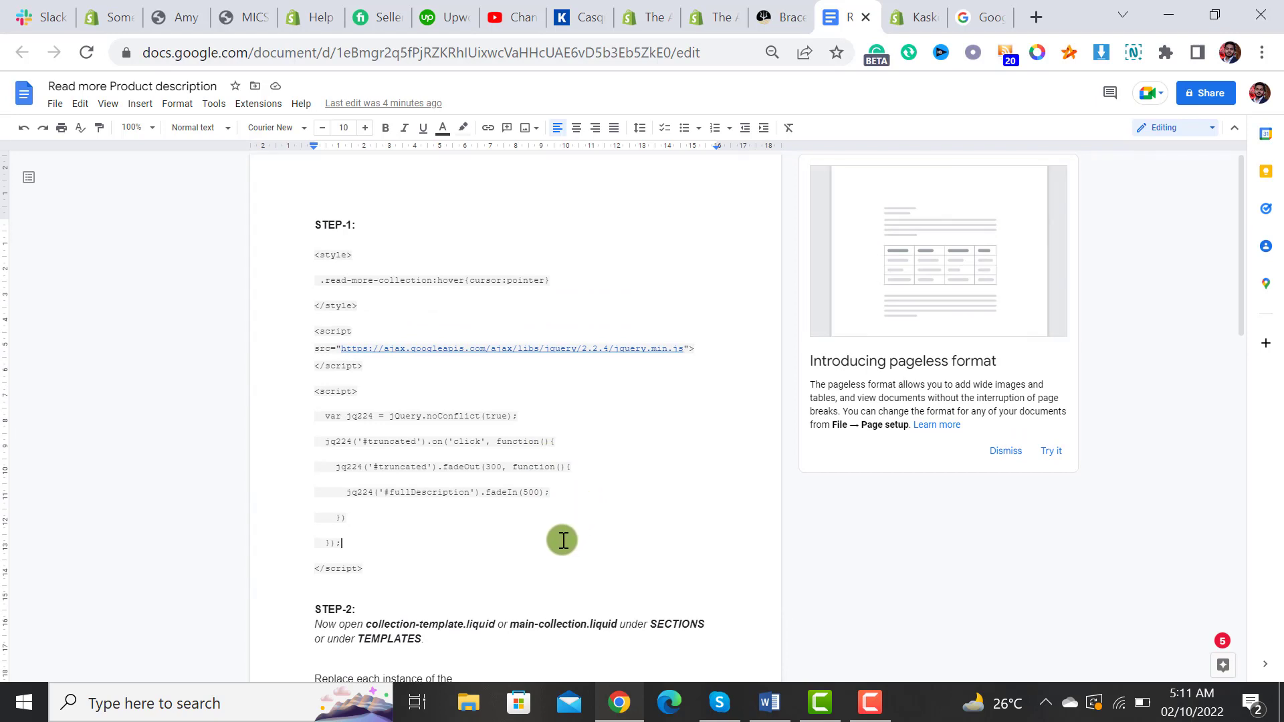
Copy the STEP-1 block, from <style> through </script>, from the guide
mouse_move(367, 568)
left_mouse_down()
mouse_move(329, 532)
mouse_move(331, 264)
left_mouse_up()
right_click(329, 266)
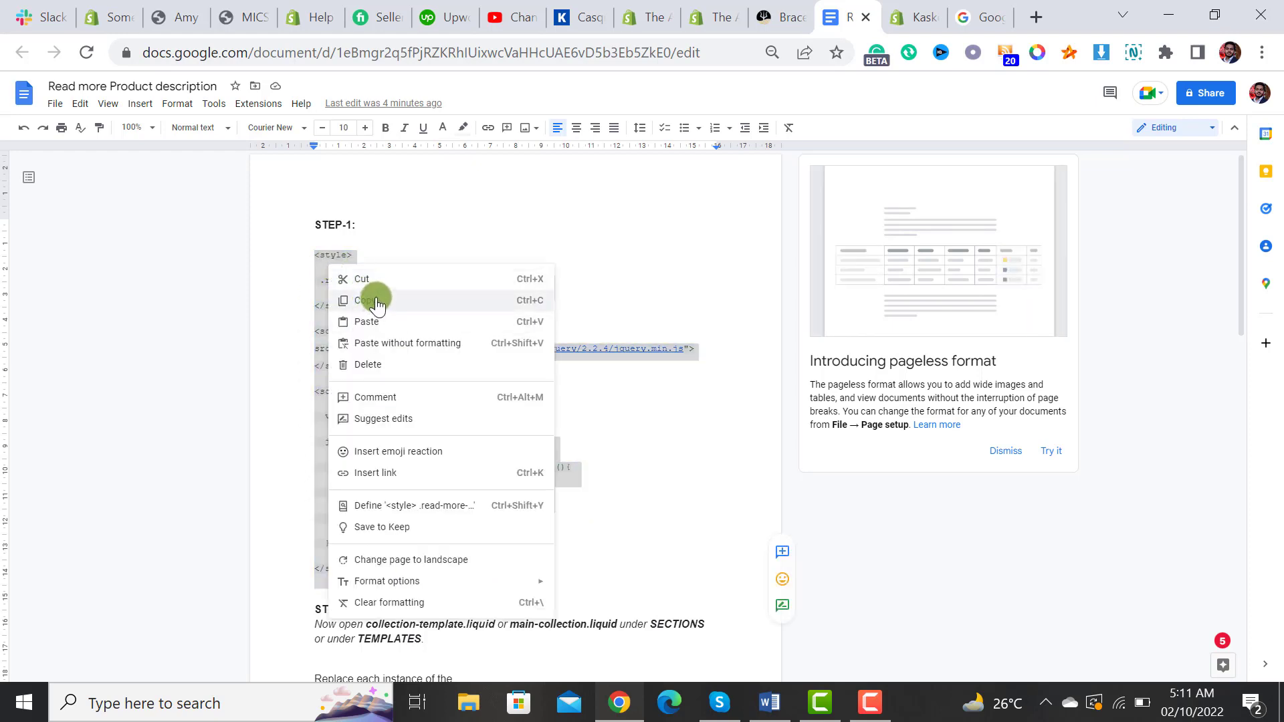
left_click(367, 300)
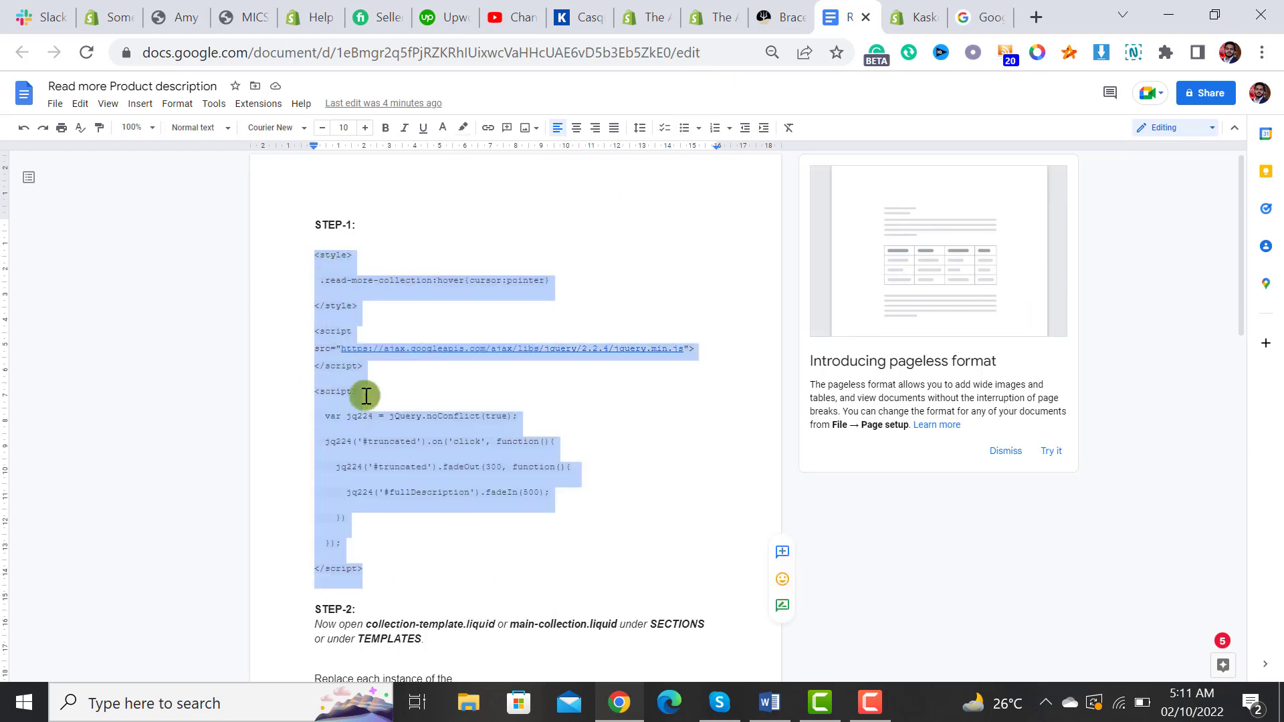
Replace the script block above </body> in theme.liquid with the copied Read More code
left_click(714, 18)
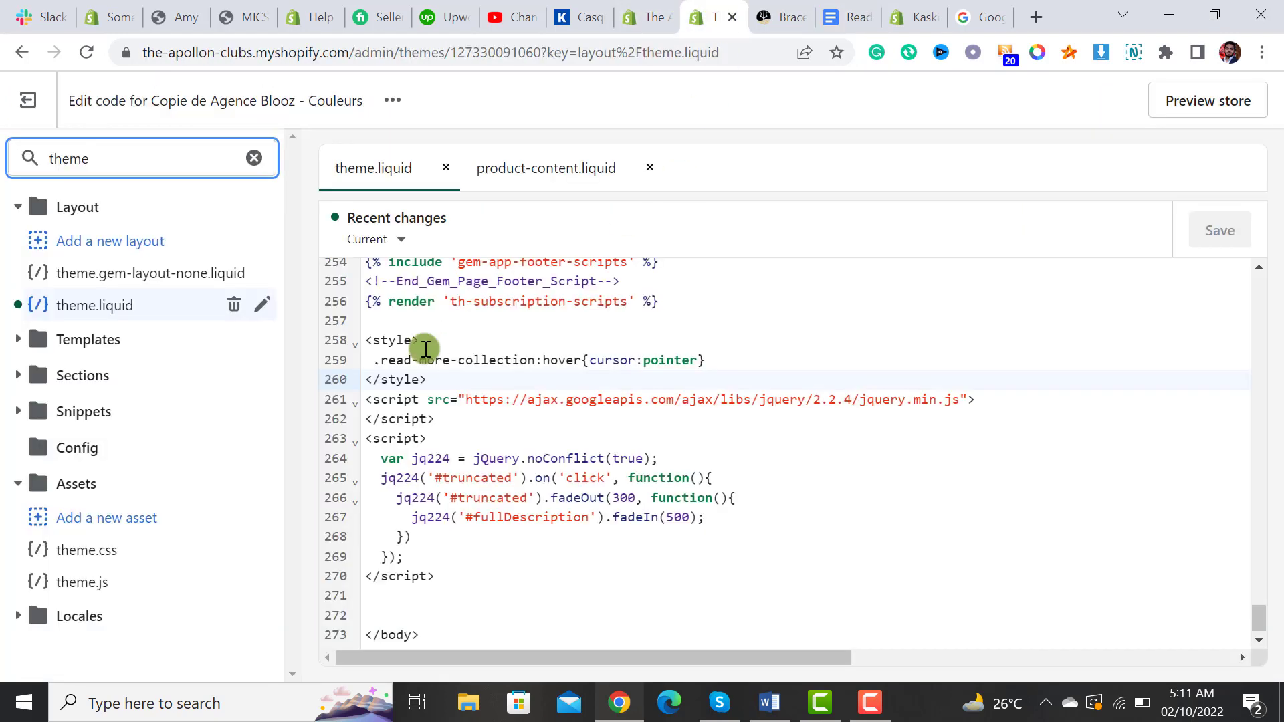
mouse_move(366, 340)
left_mouse_down()
mouse_move(466, 555)
mouse_move(394, 603)
left_mouse_up()
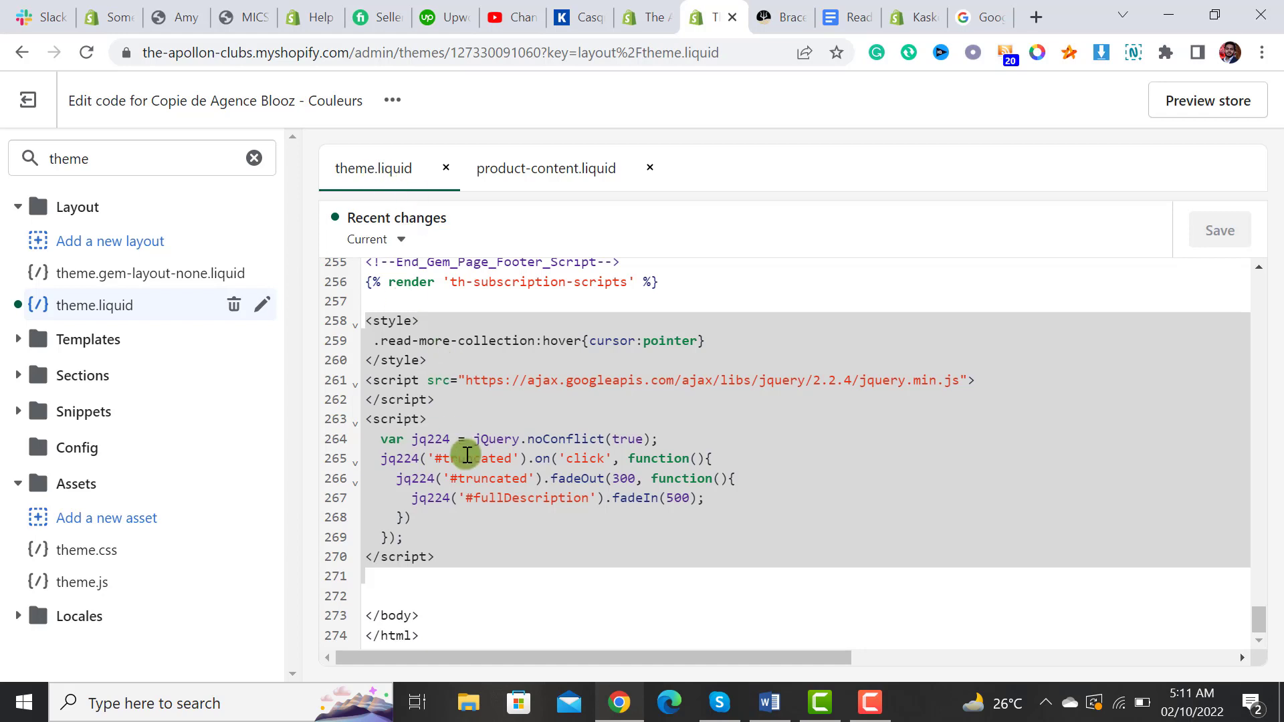
key("Right")
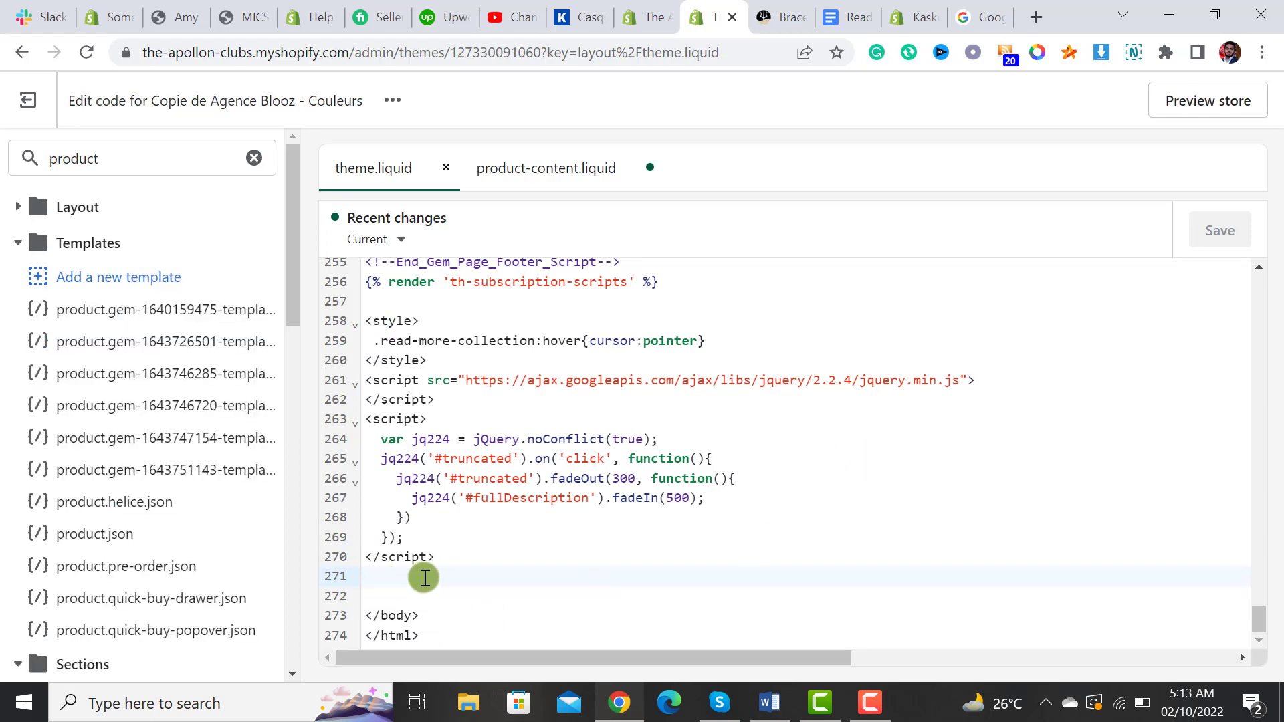
Copy the {{ product.description }} tag from STEP-2 and return to the theme code editor
left_click(847, 18)
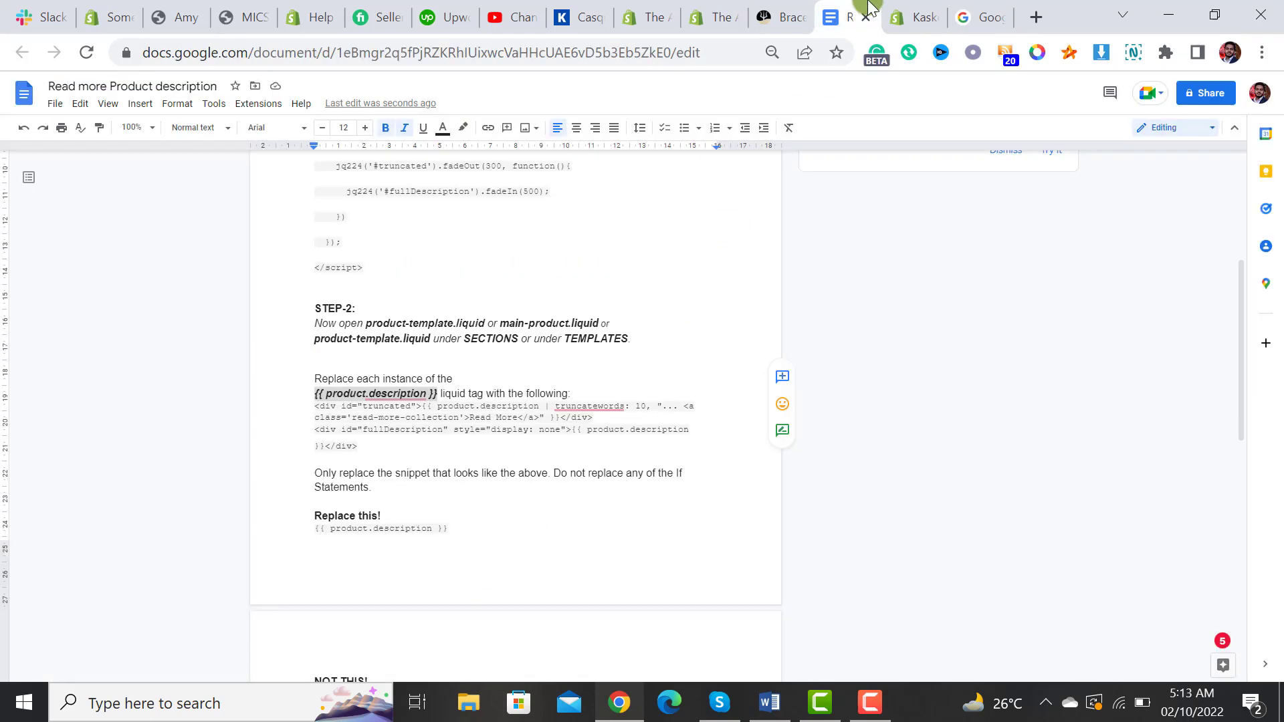
left_click(492, 393)
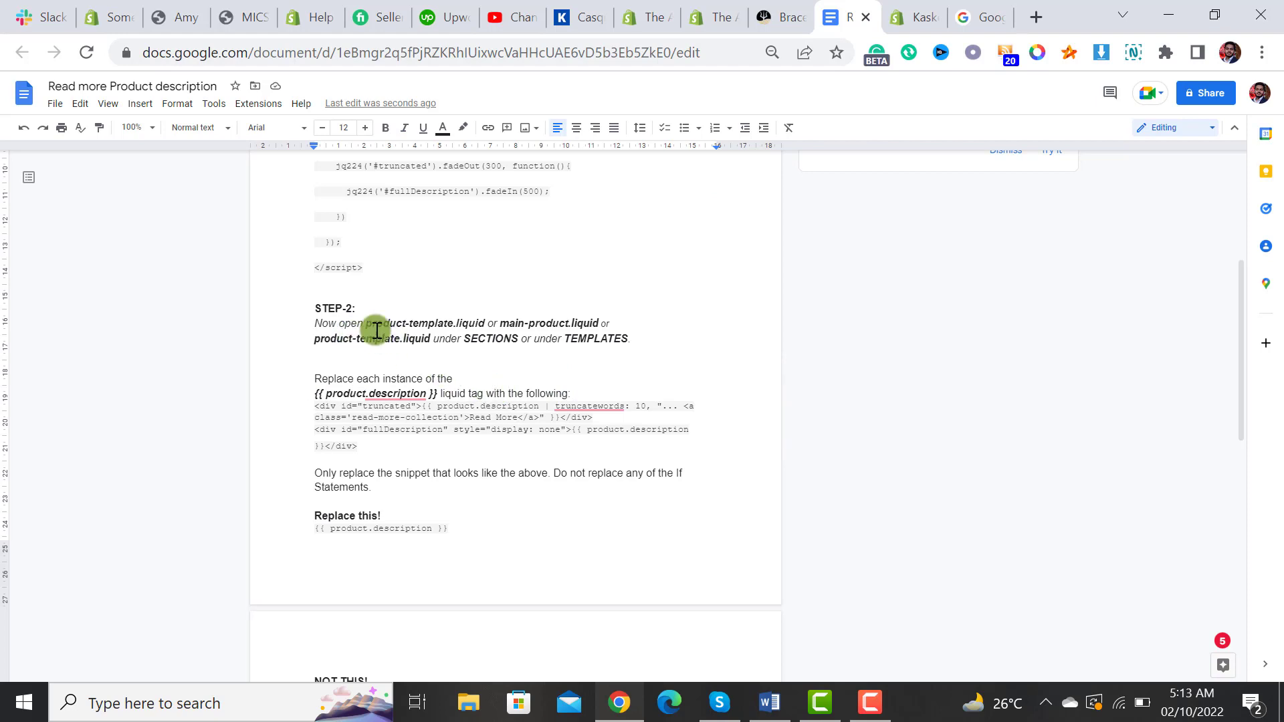
left_click_drag(316, 392, 439, 392)
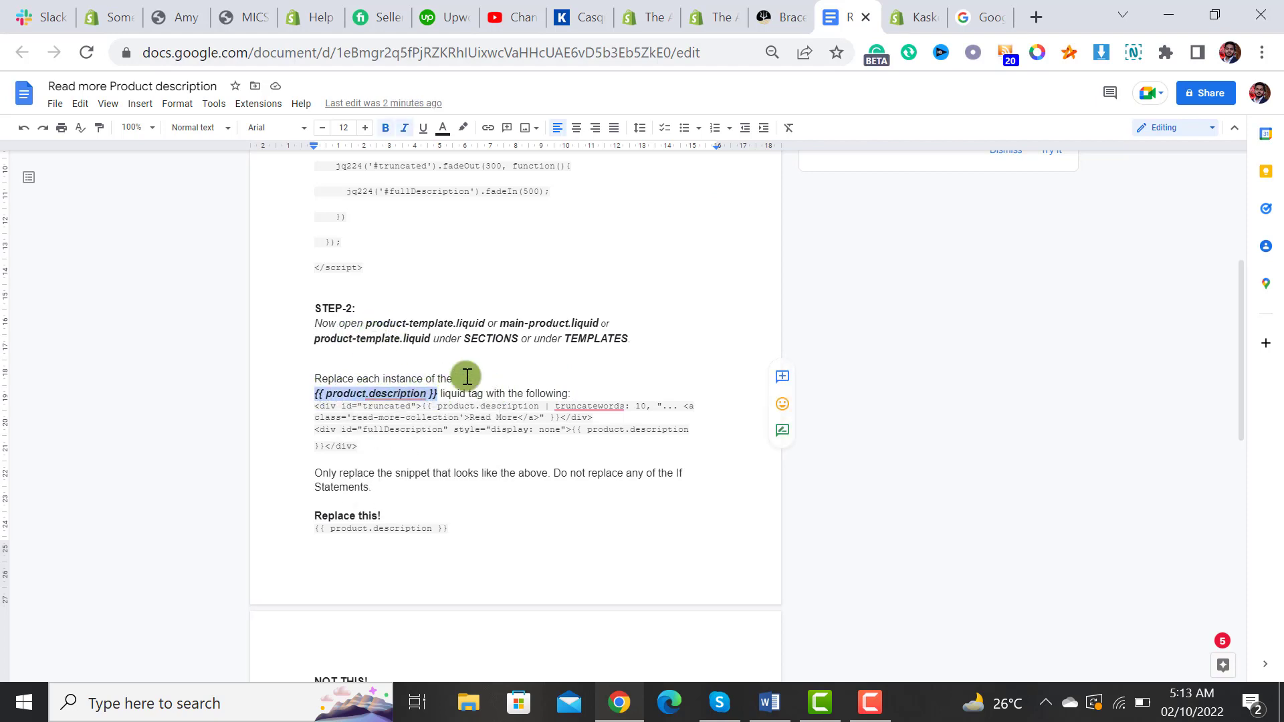
right_click(431, 396)
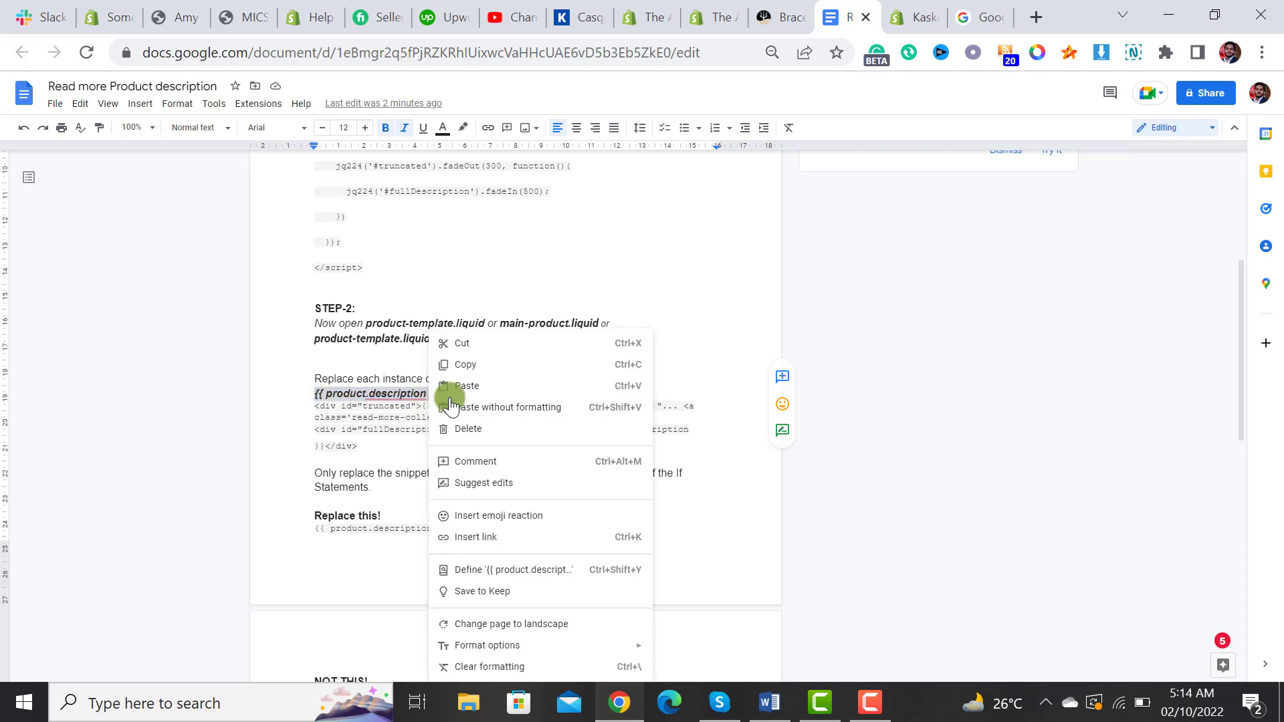
left_click(483, 365)
left_click(711, 20)
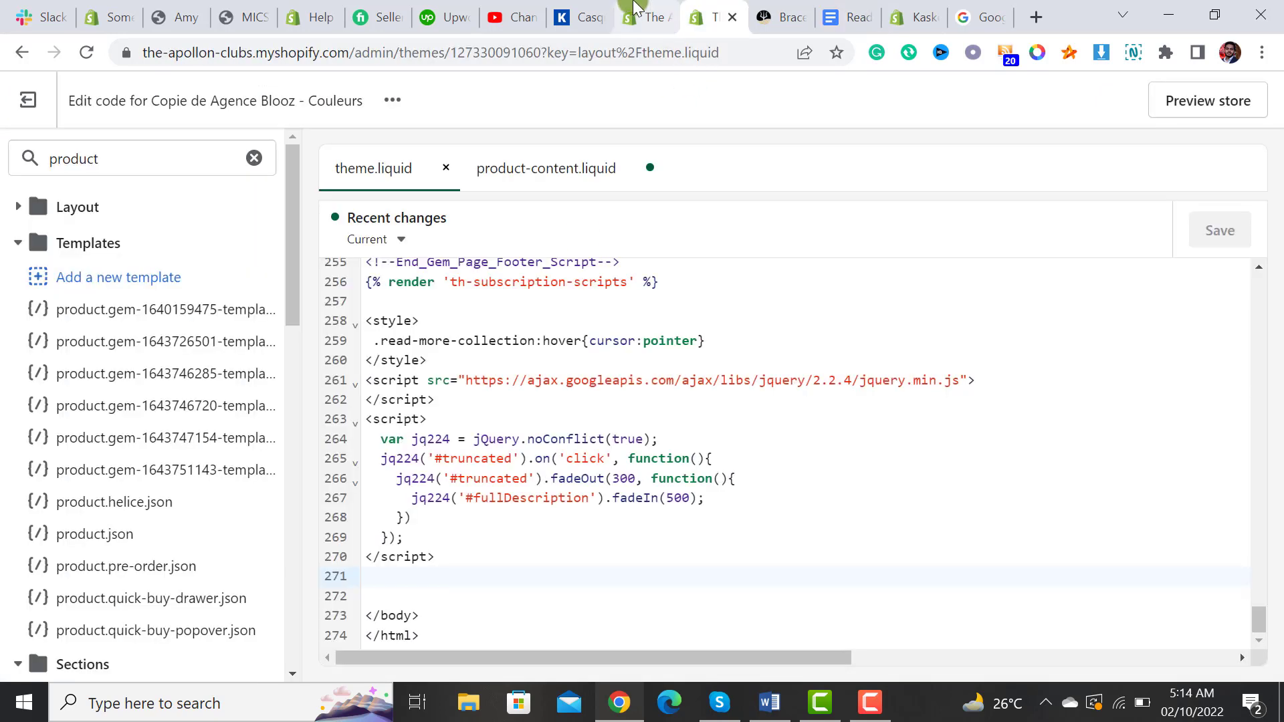
Open main-product.liquid under Sections, then product-content.liquid at its description block
left_click(113, 161)
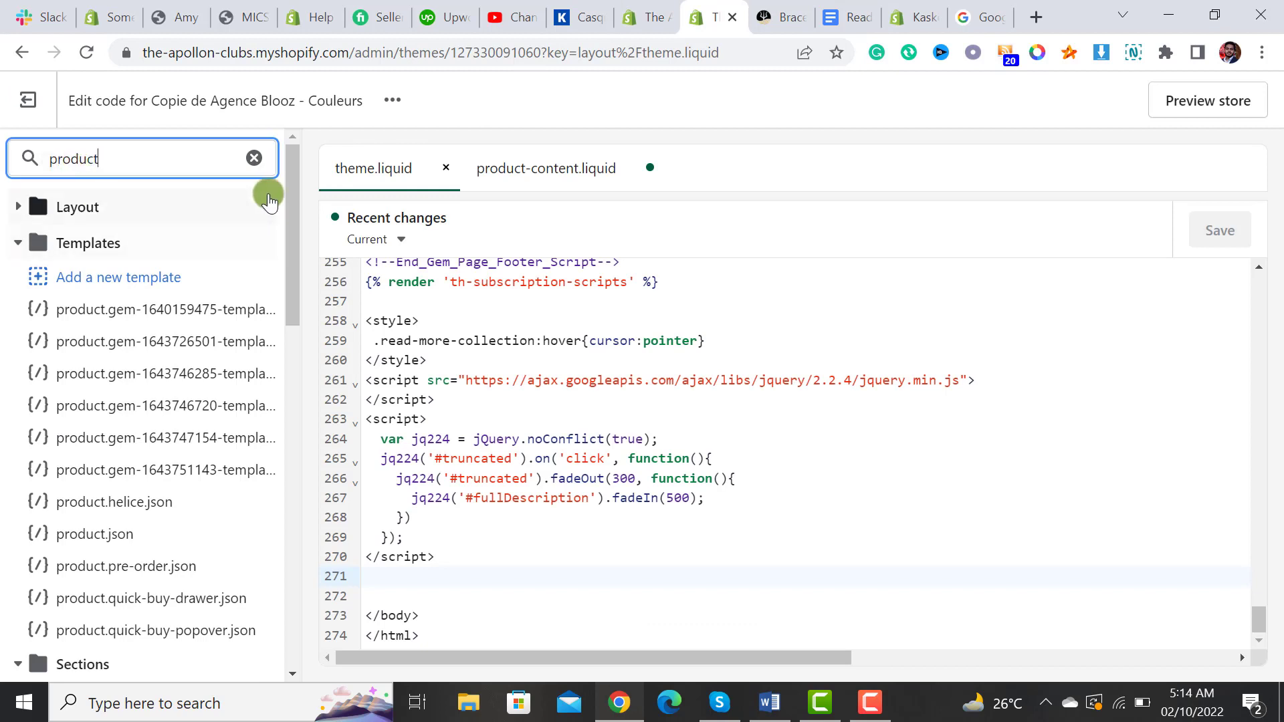
left_click(295, 169)
left_click_drag(295, 170, 293, 333)
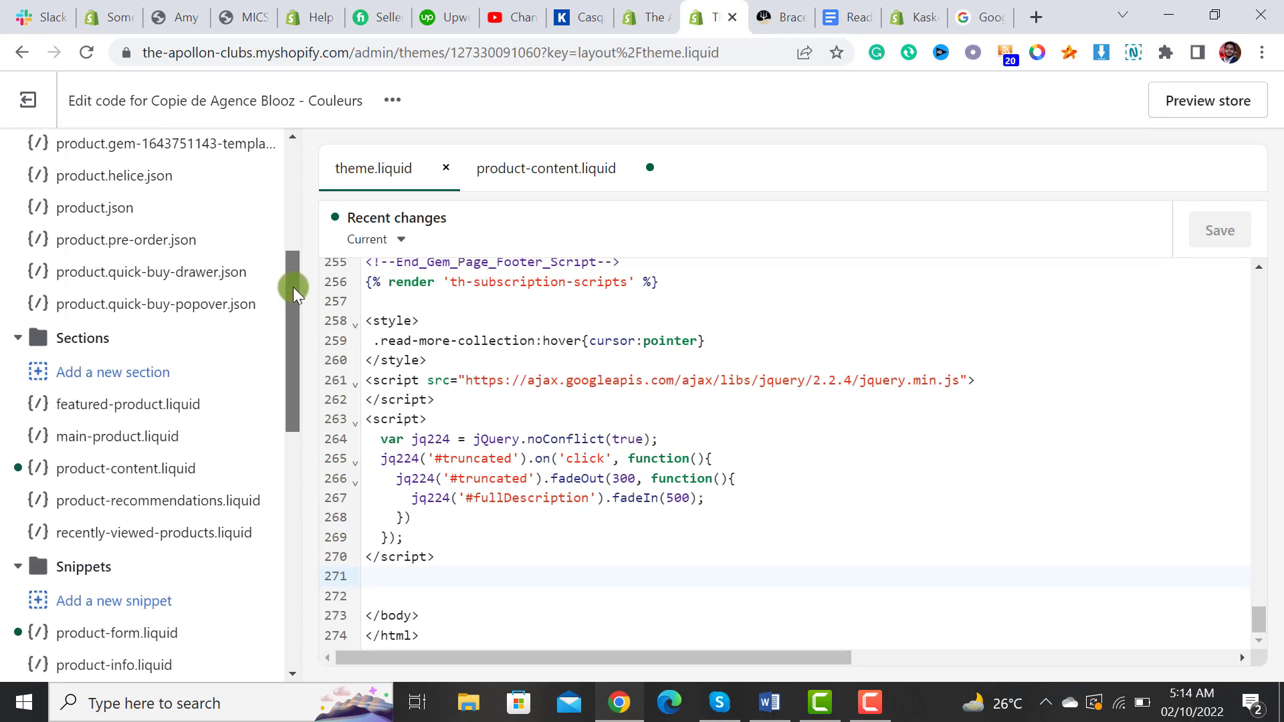
left_click_drag(294, 332, 298, 287)
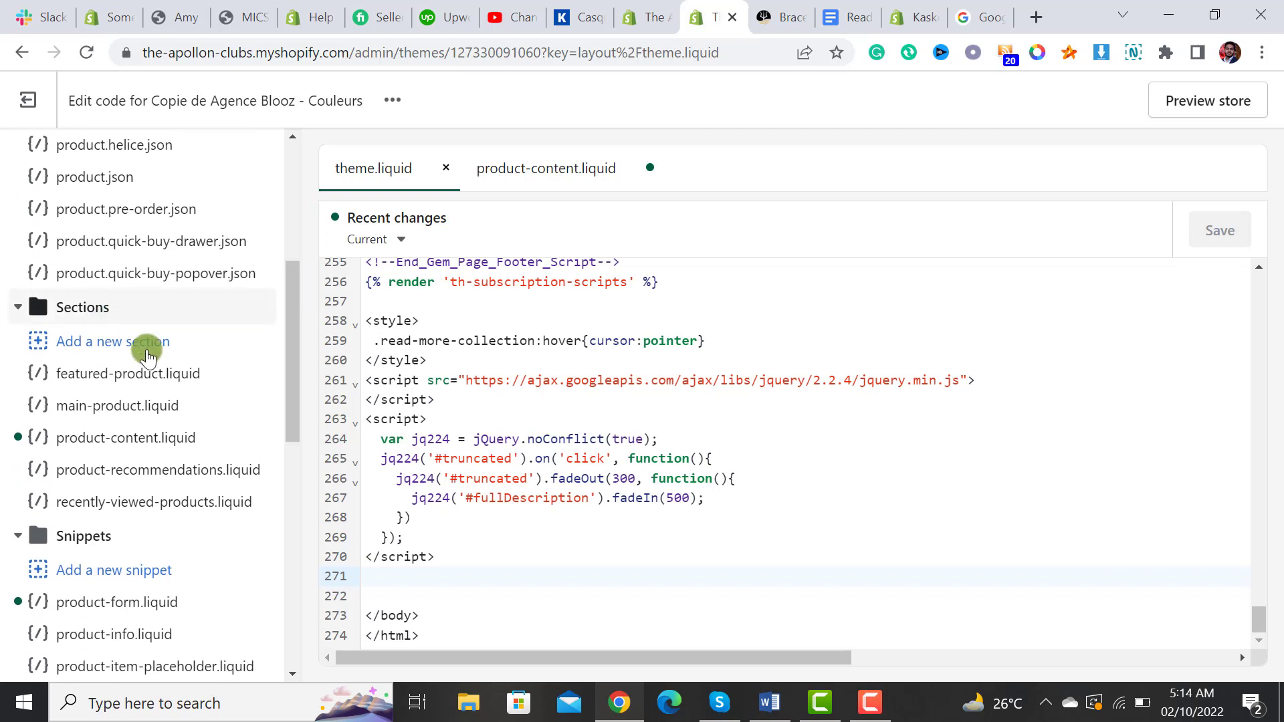
left_click(144, 406)
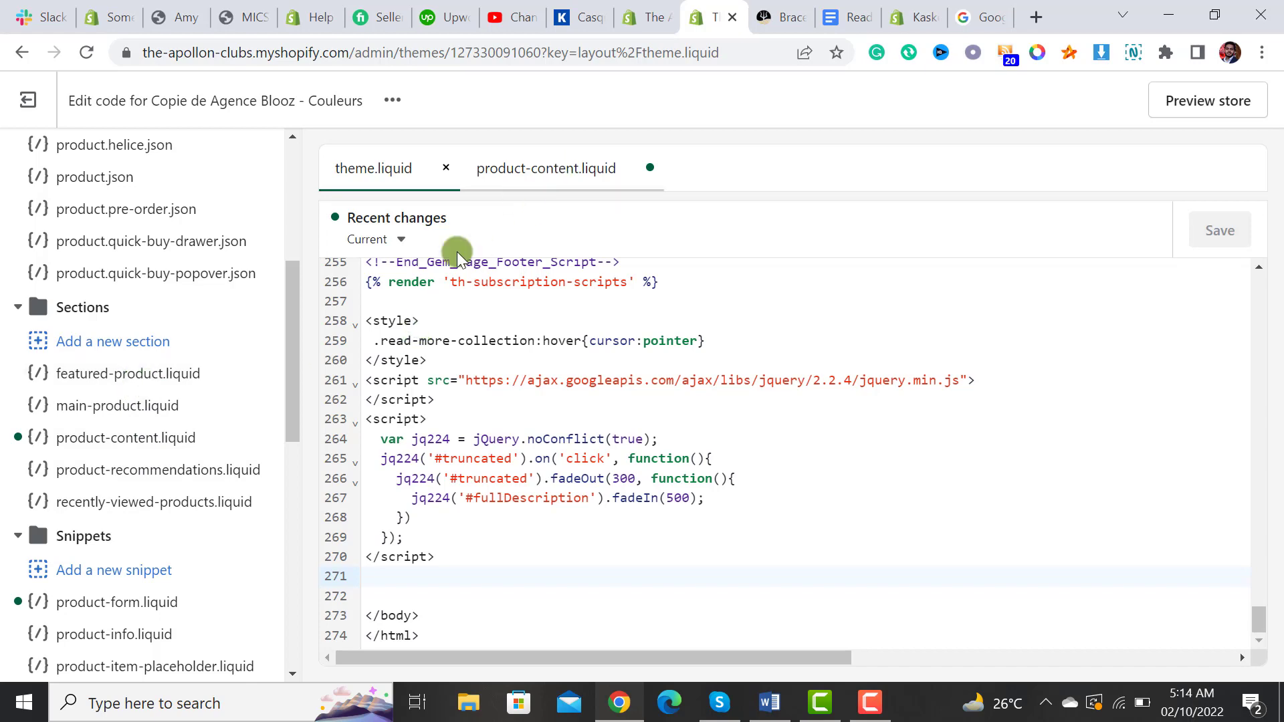
left_click(149, 405)
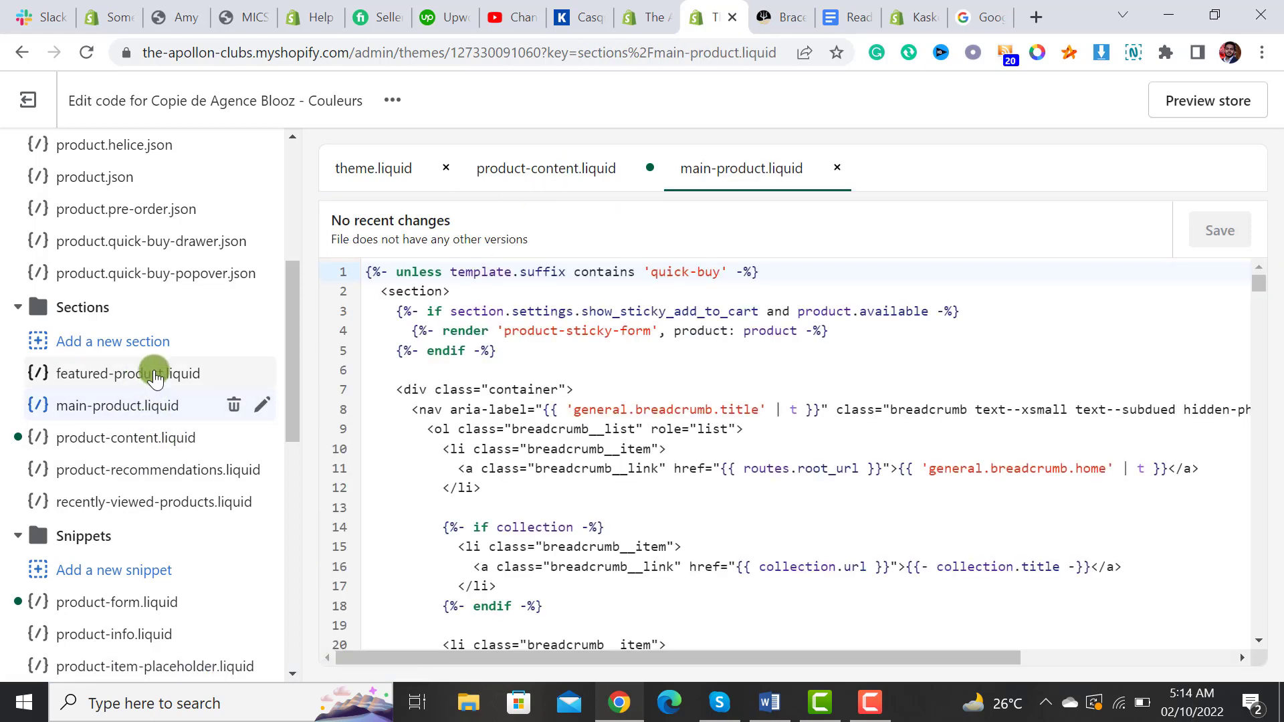
left_click(141, 442)
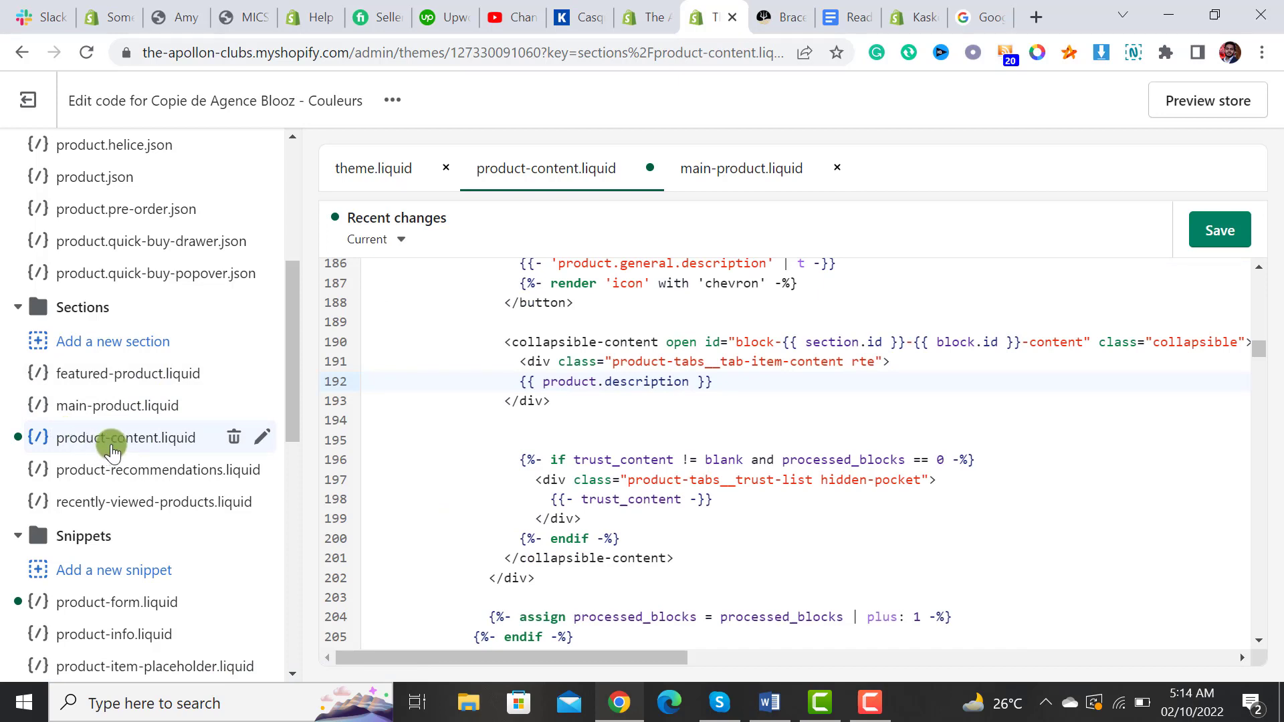
left_click(596, 476)
Find the {{ product.description }} tag on line 192 of product-content.liquid and delete it
key("ctrl+f")
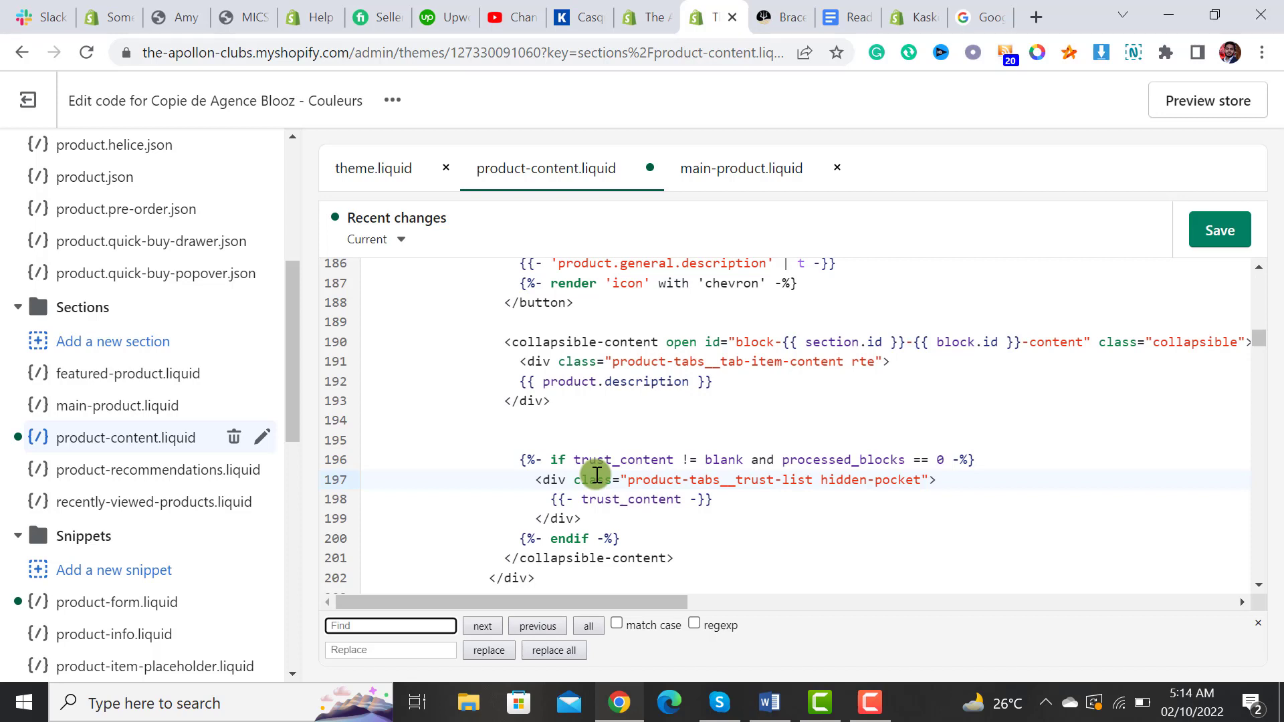
key("ctrl+v")
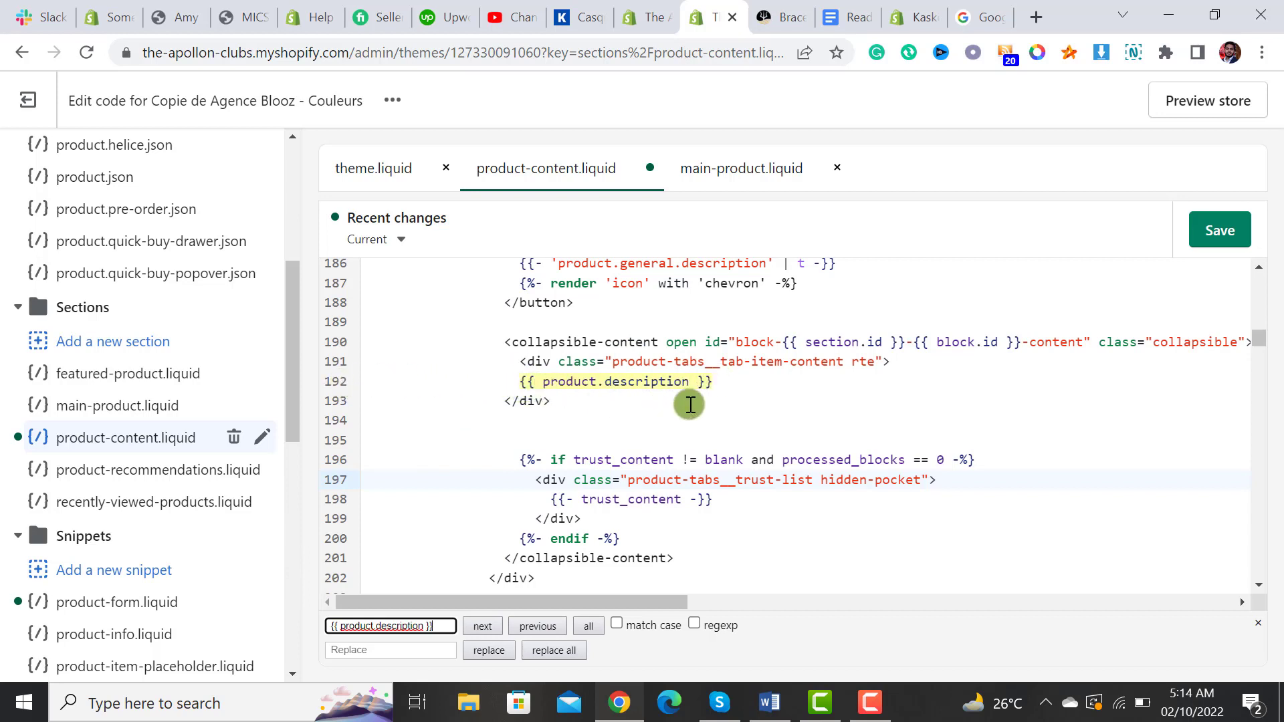
left_click(724, 383)
left_click_drag(723, 383, 521, 382)
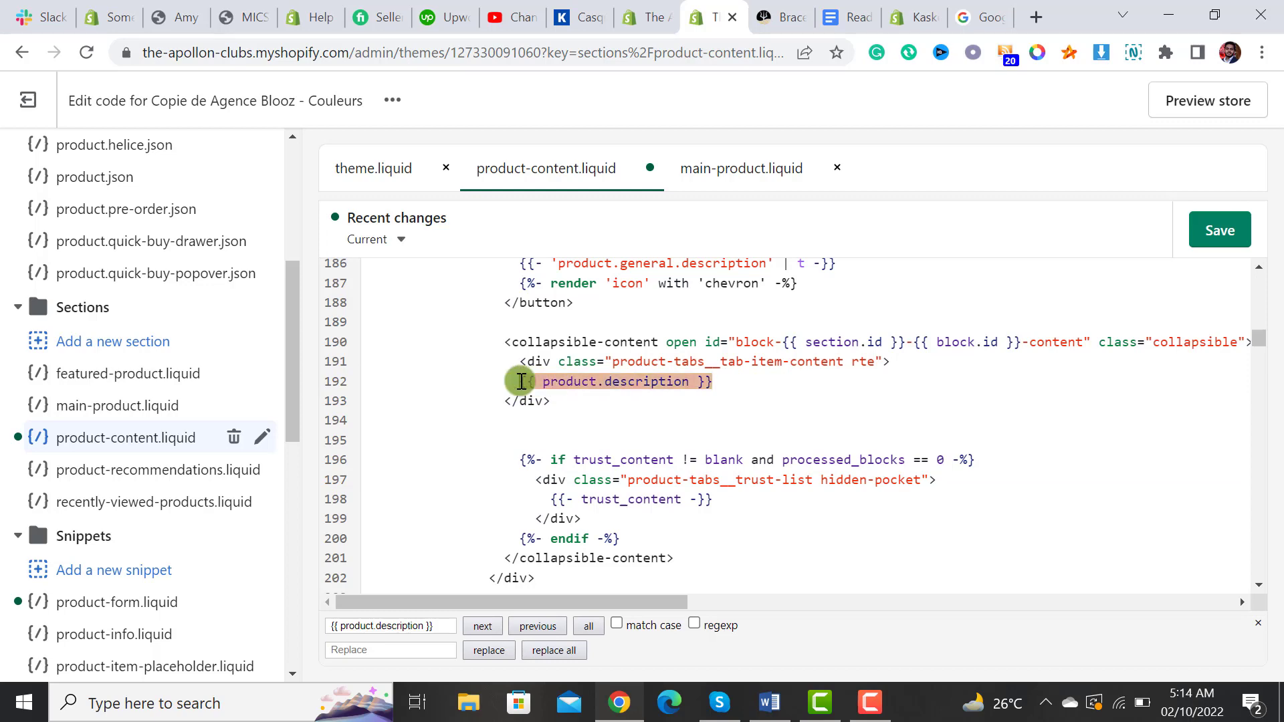
key("BackSpace")
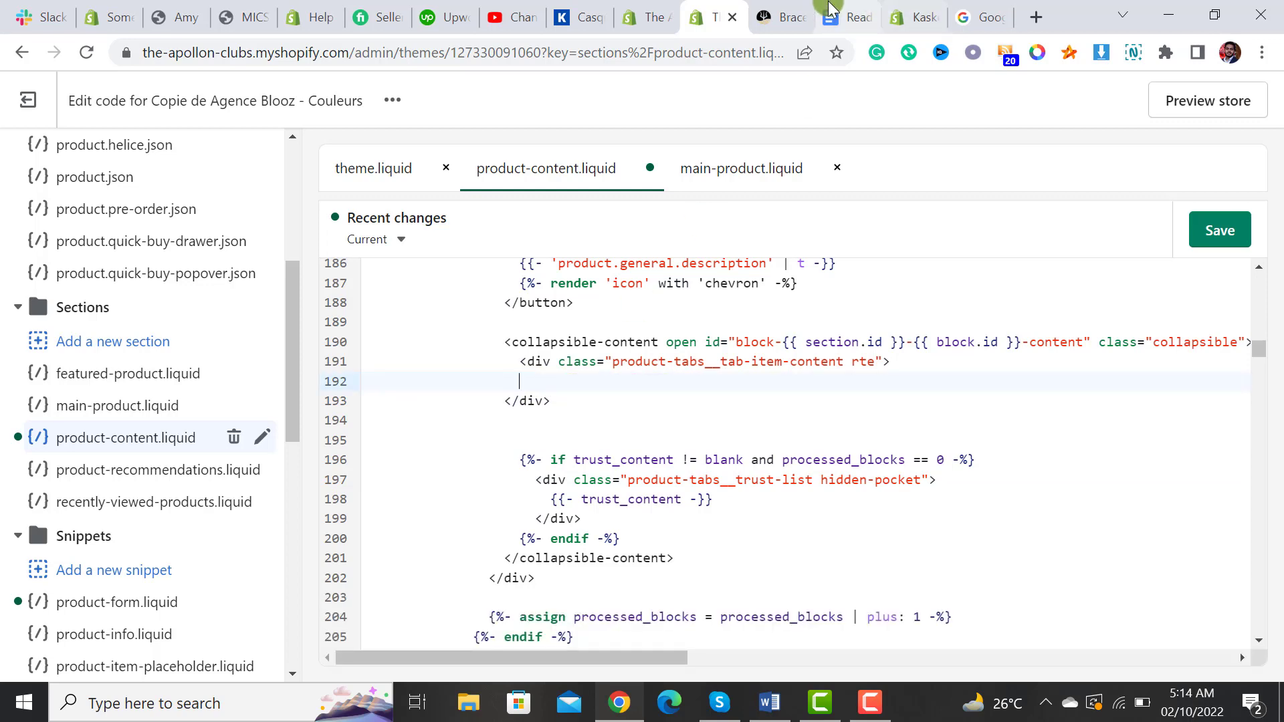
Copy the three-line truncated/full description snippet from Step 2 of the guide
left_click(839, 17)
left_click(343, 433)
left_click(313, 408)
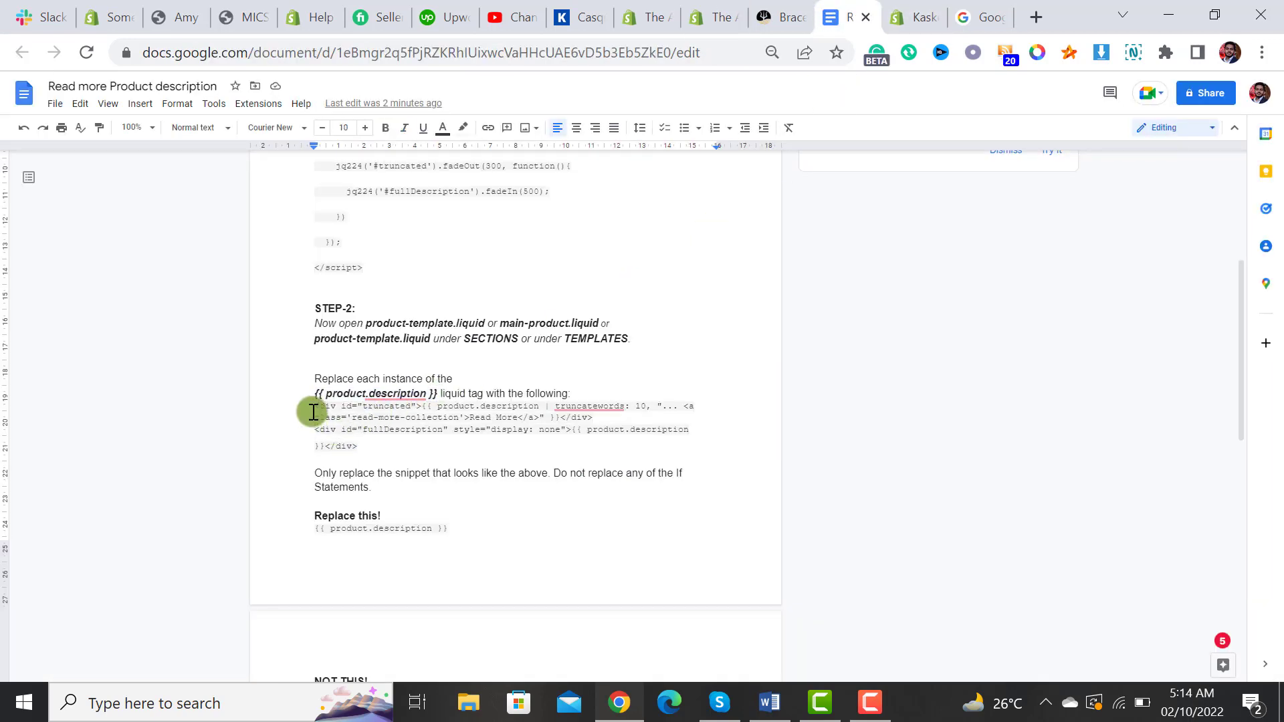
left_click(359, 446, "shift")
right_click(360, 440)
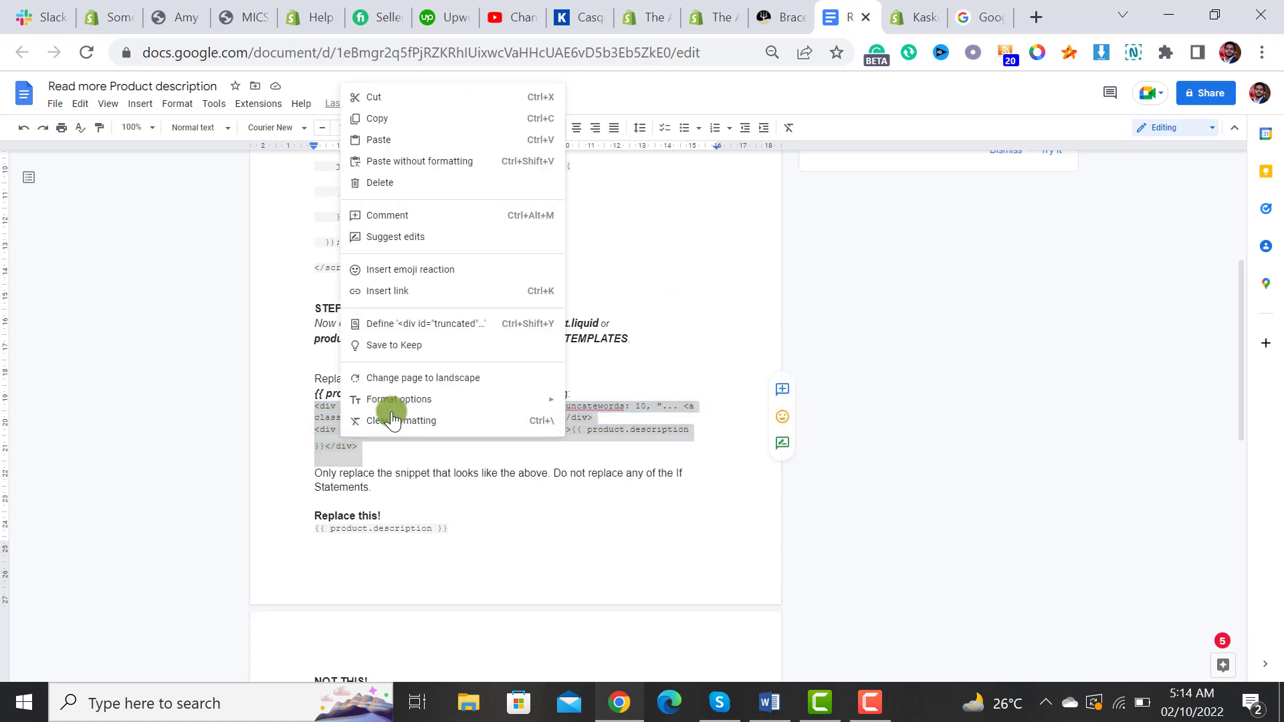
left_click(377, 119)
left_click(707, 18)
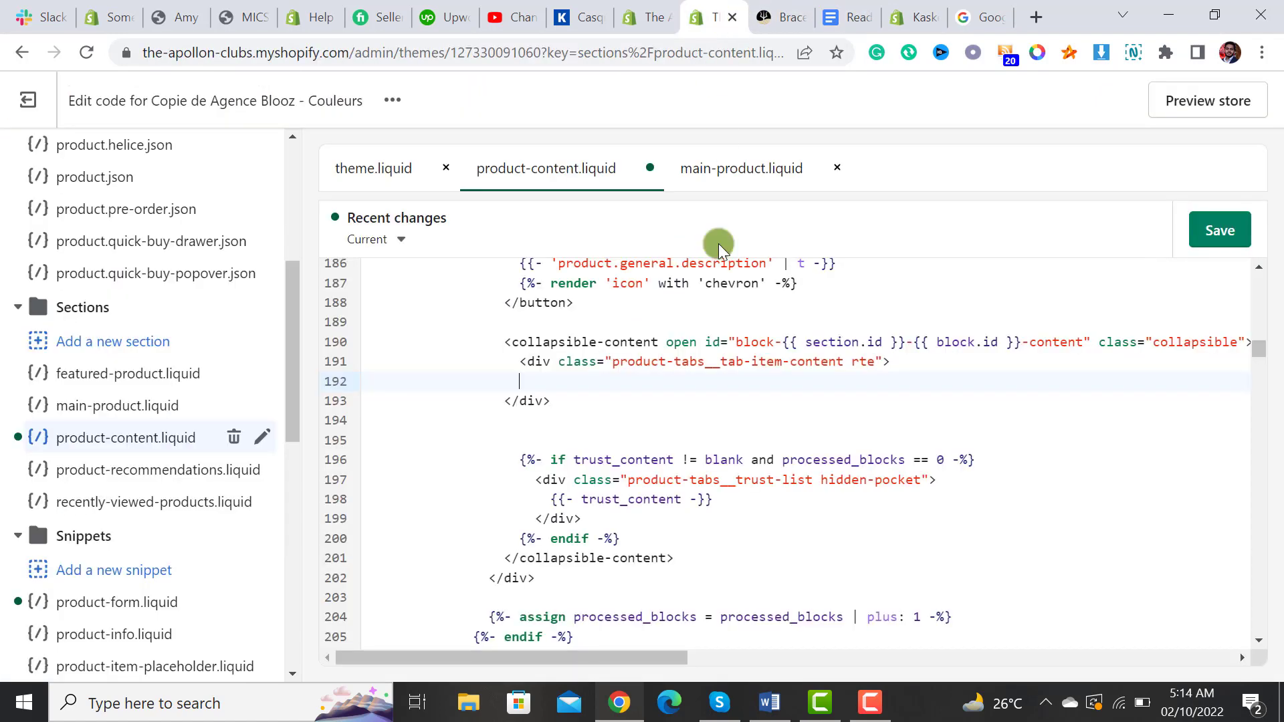
Paste the truncated and full description divs at line 192 and save product-content.liquid
key("ctrl+v")
key("ctrl+s")
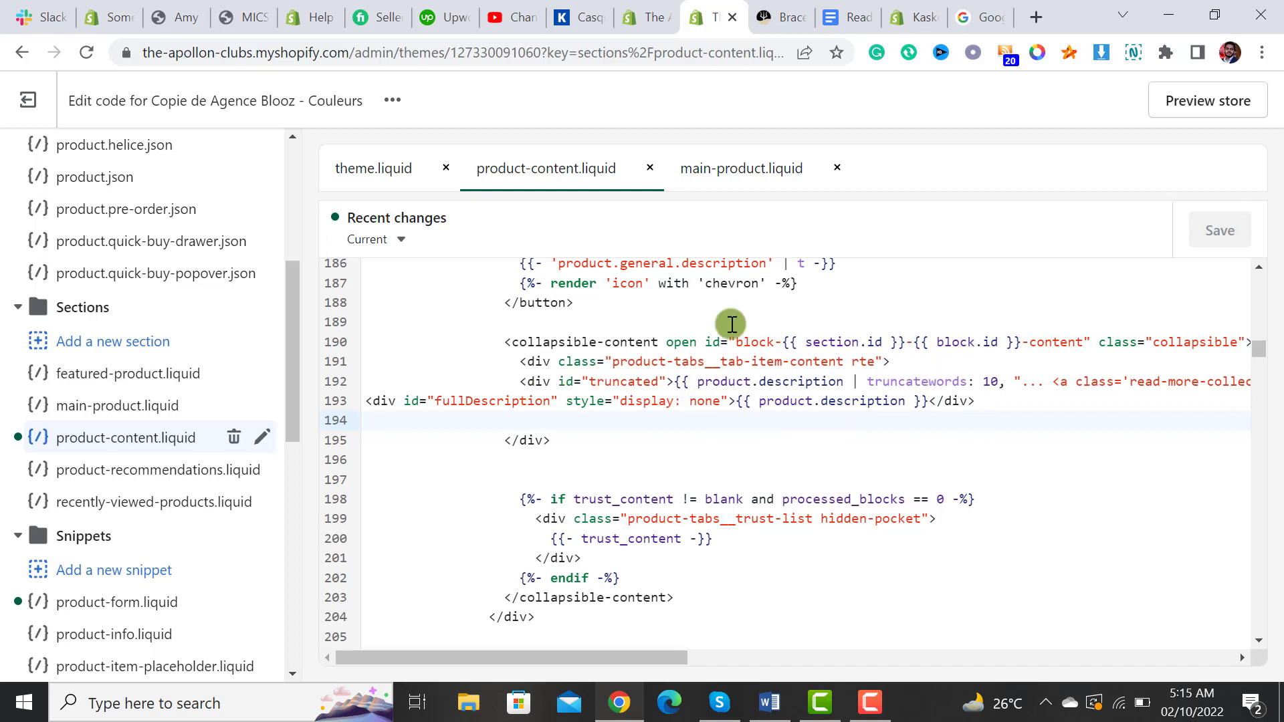
Reload the bracelet page to see the shortened description, then expand it with Read More
left_click(794, 21)
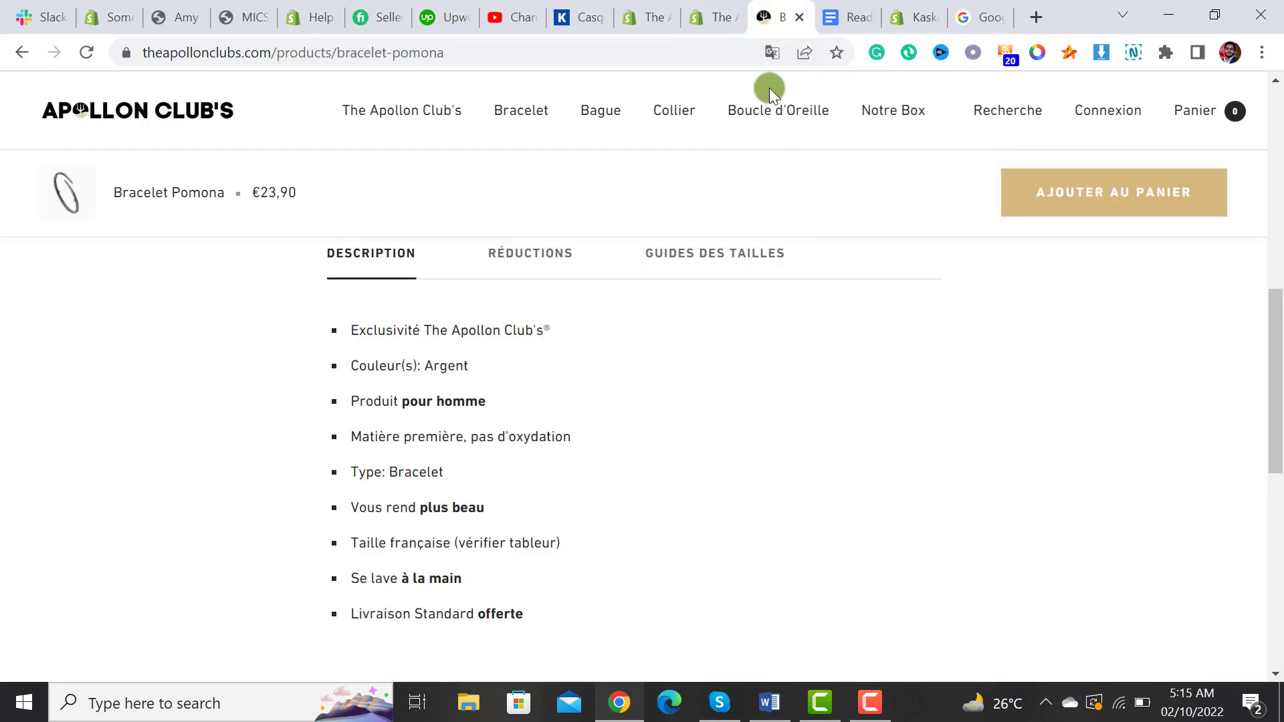
left_click(88, 64)
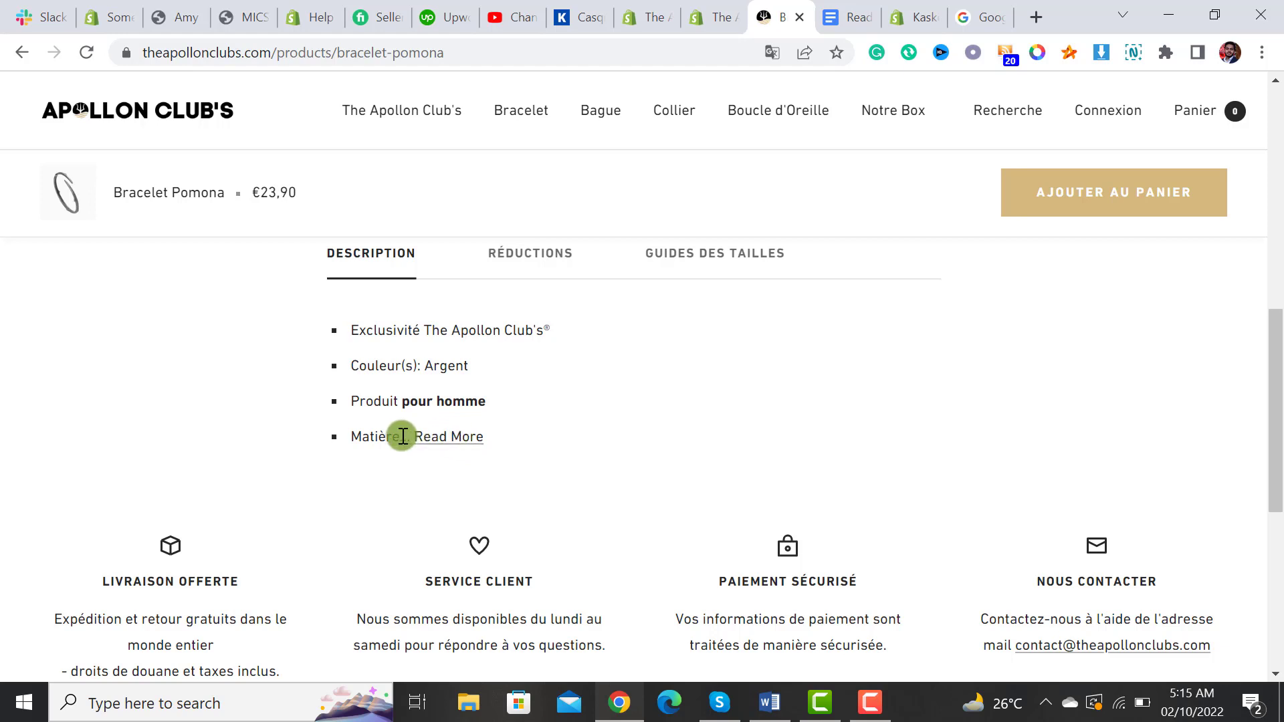
mouse_move(407, 437)
left_mouse_down()
mouse_move(365, 416)
mouse_move(346, 327)
left_mouse_up()
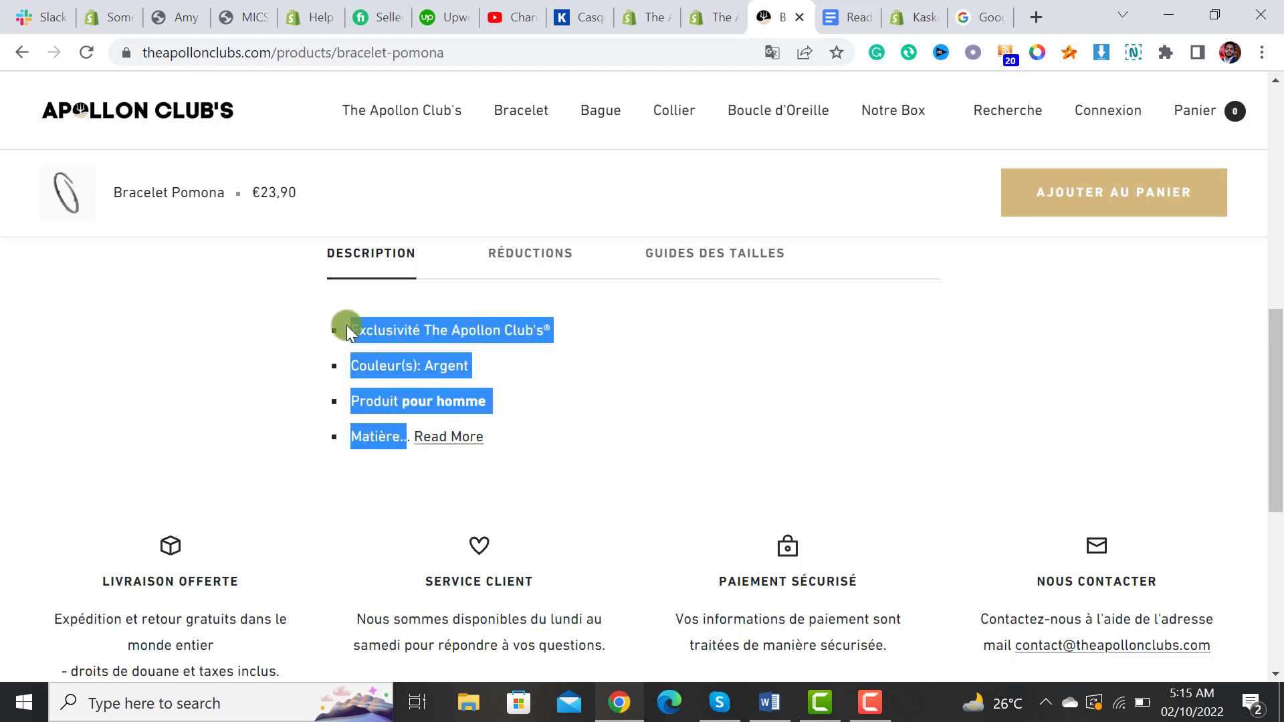
left_click(410, 434)
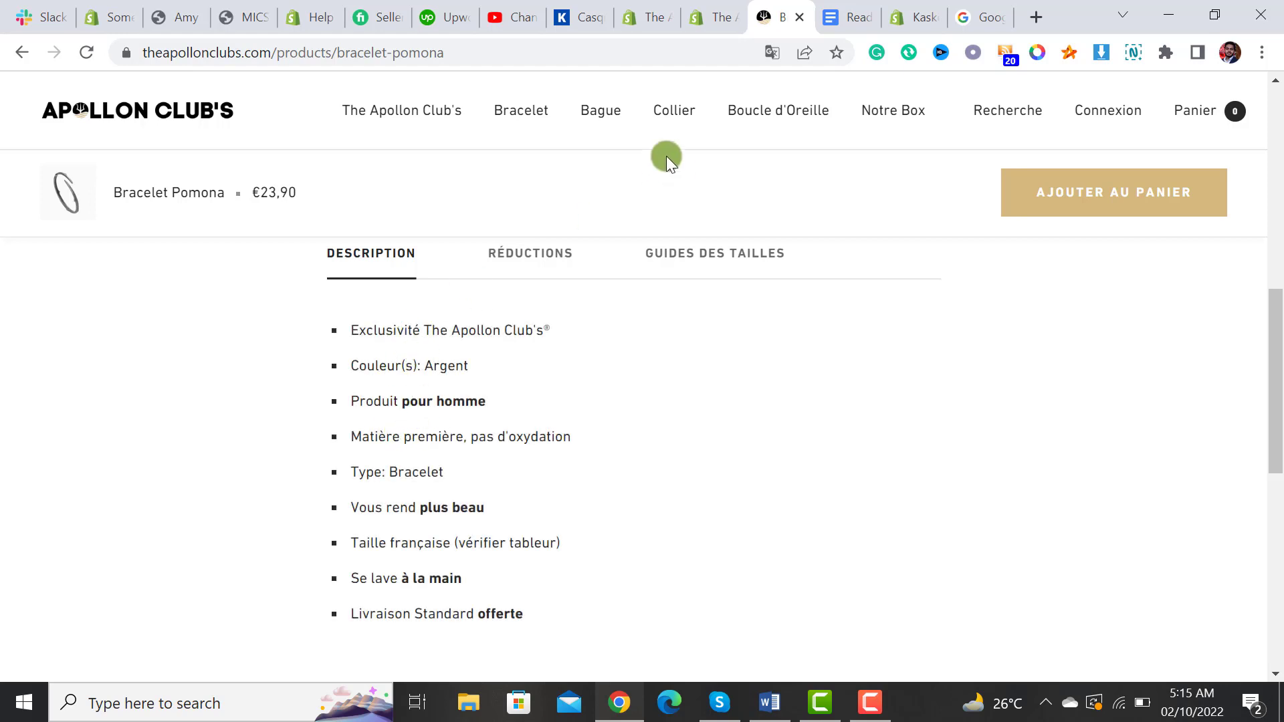
Change truncatewords from 10 to 20 on line 192, keeping the quote before the ellipsis
left_click(693, 12)
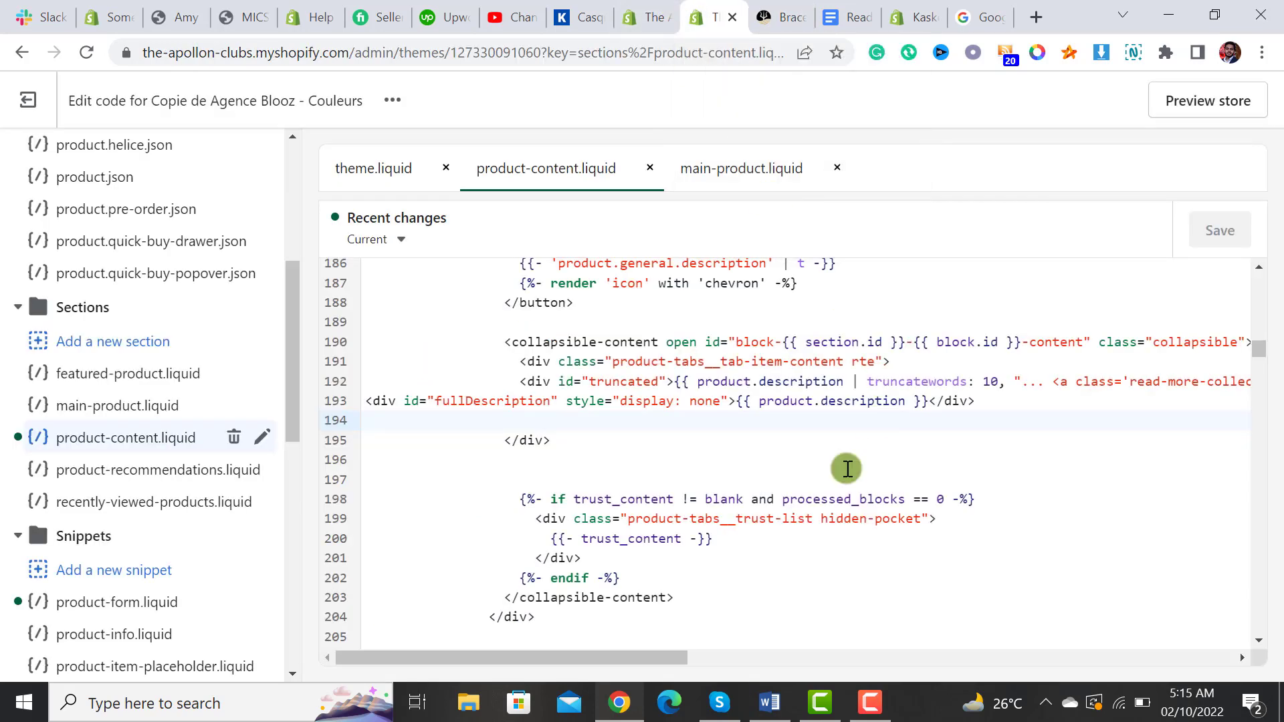
left_click_drag(682, 657, 771, 657)
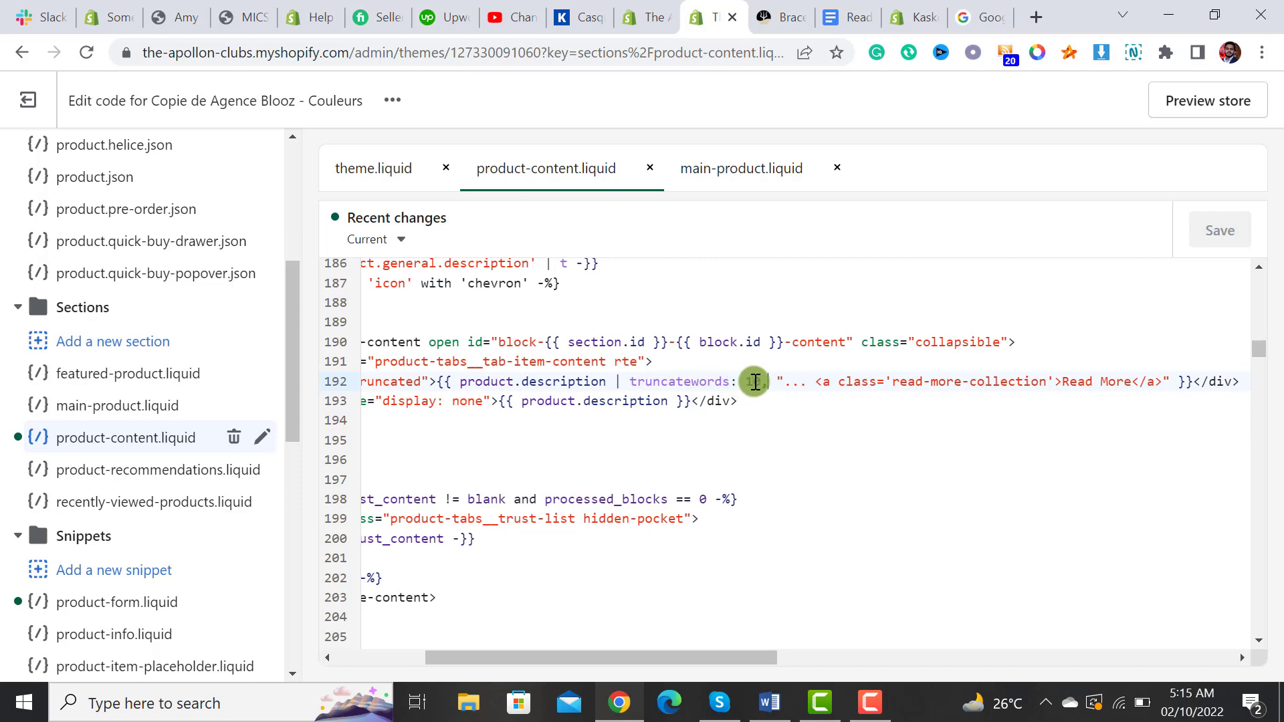
key("BackSpace")
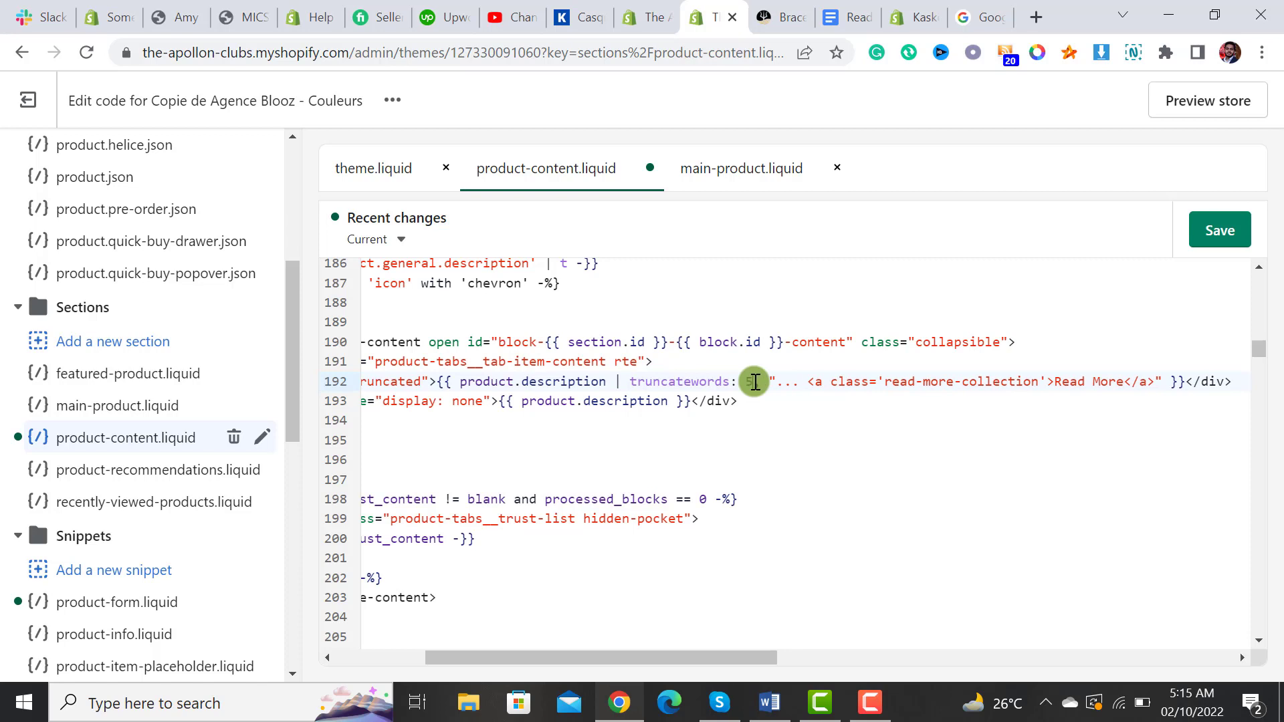
key("BackSpace")
type("\"")
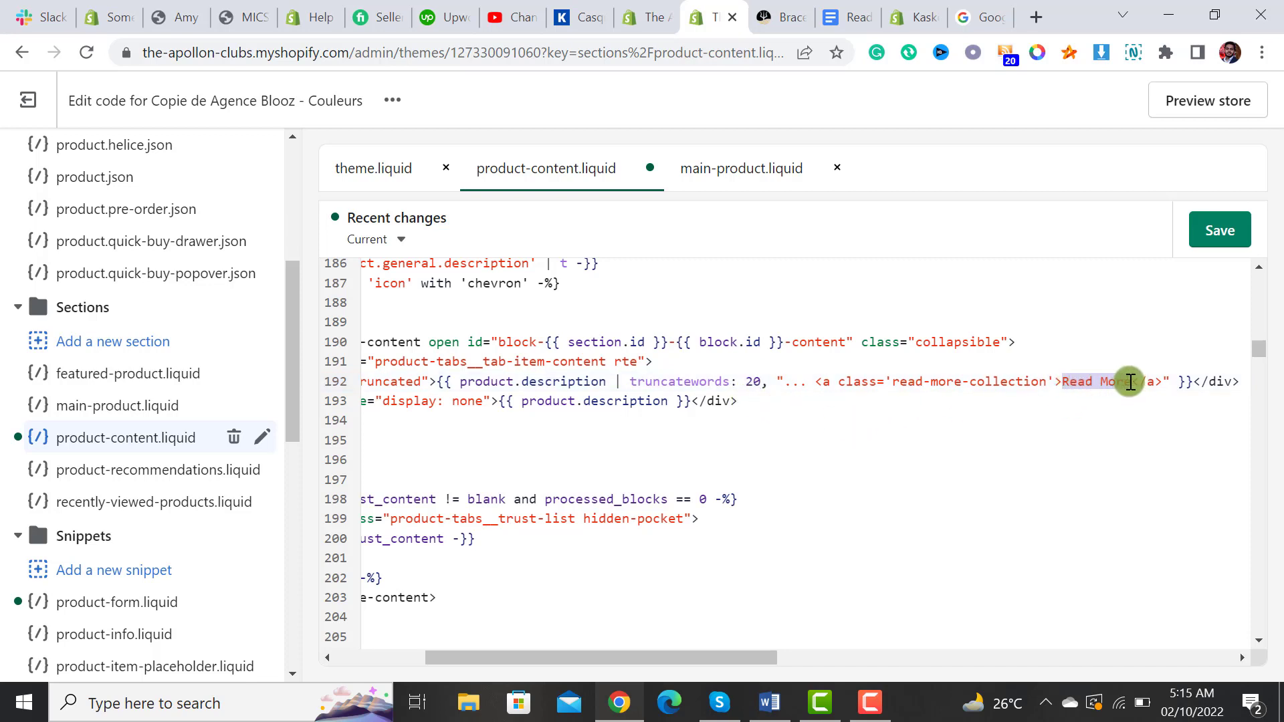
left_click_drag(1122, 382, 1134, 381)
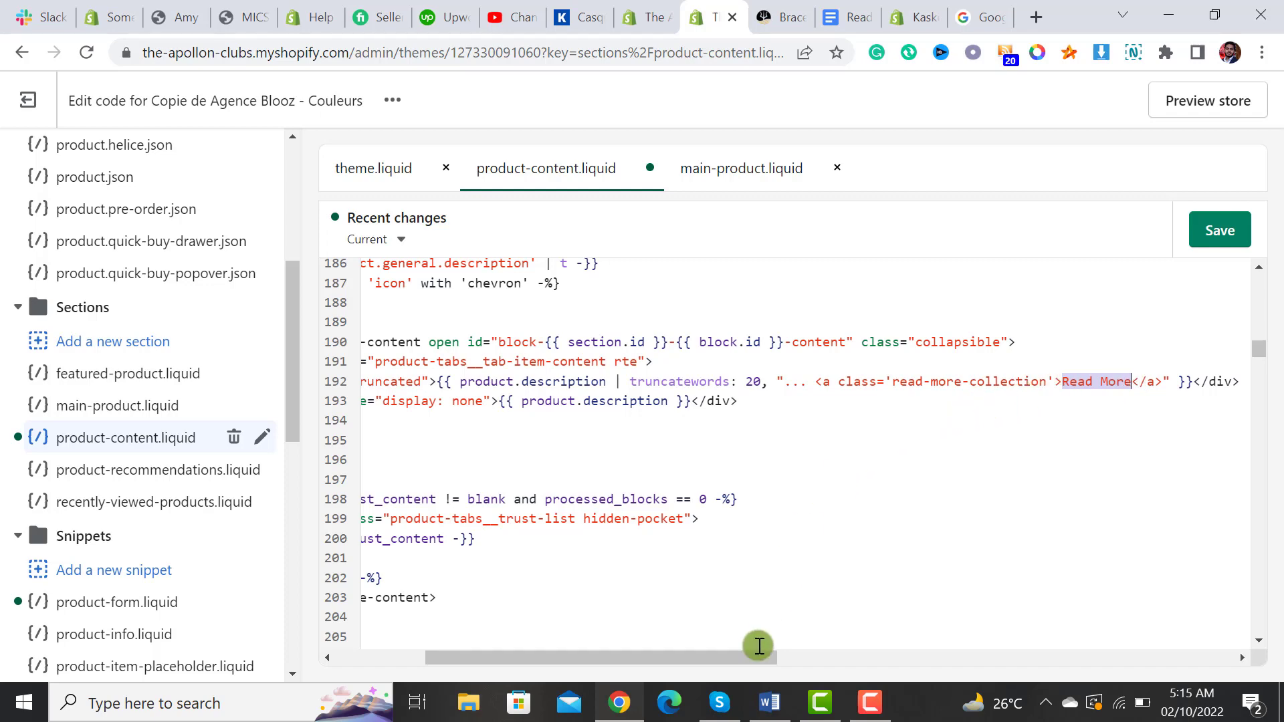
left_click_drag(747, 660, 587, 661)
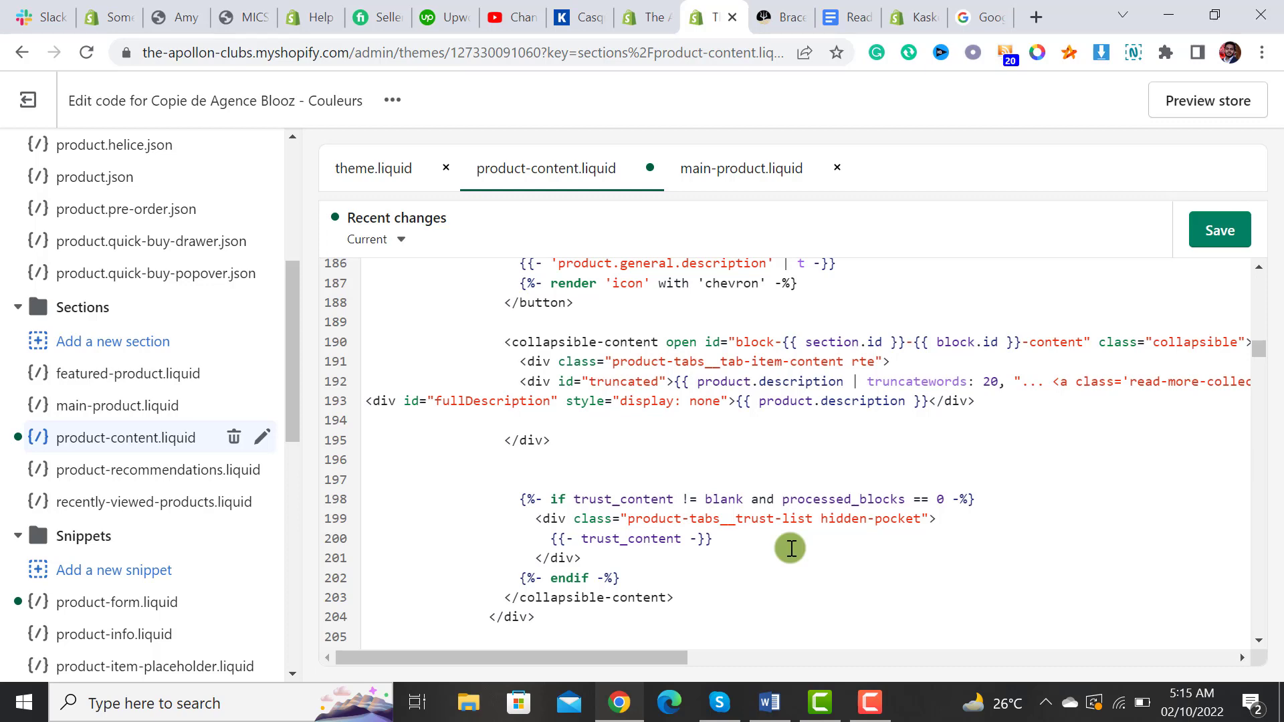
Switch to the Shopify Themes admin page to reach the live theme's Actions menu
left_click(648, 12)
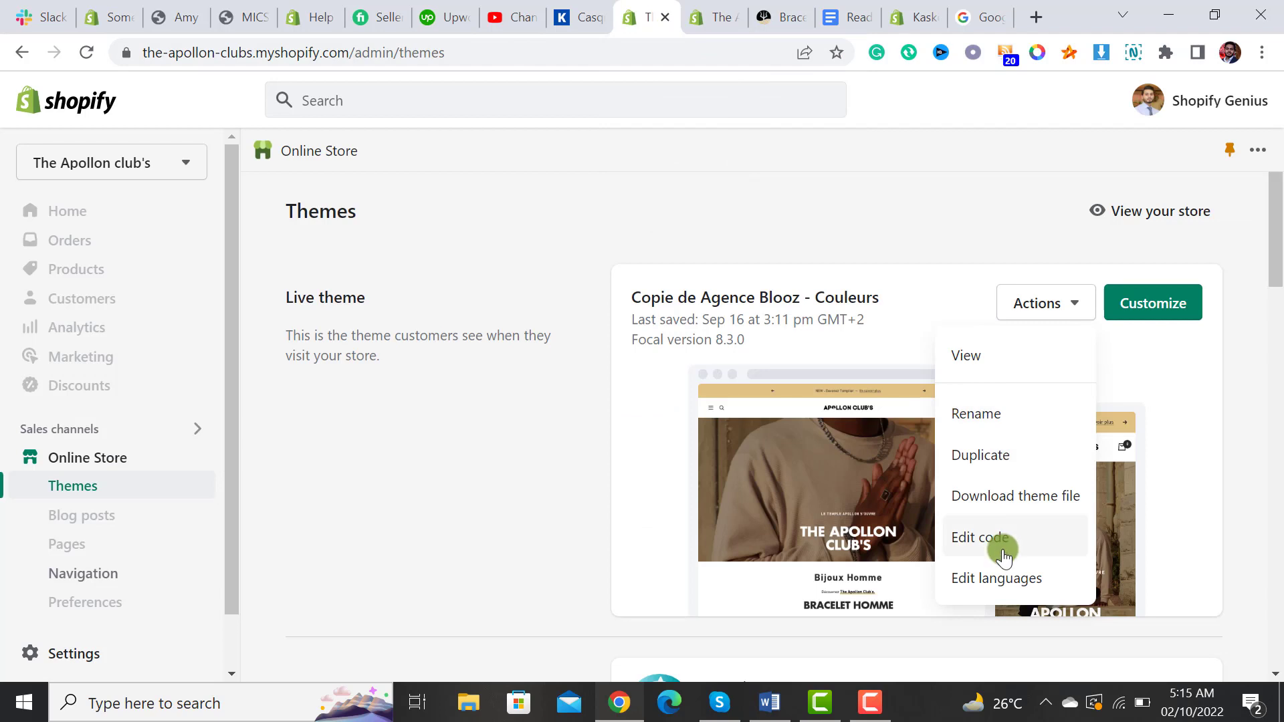